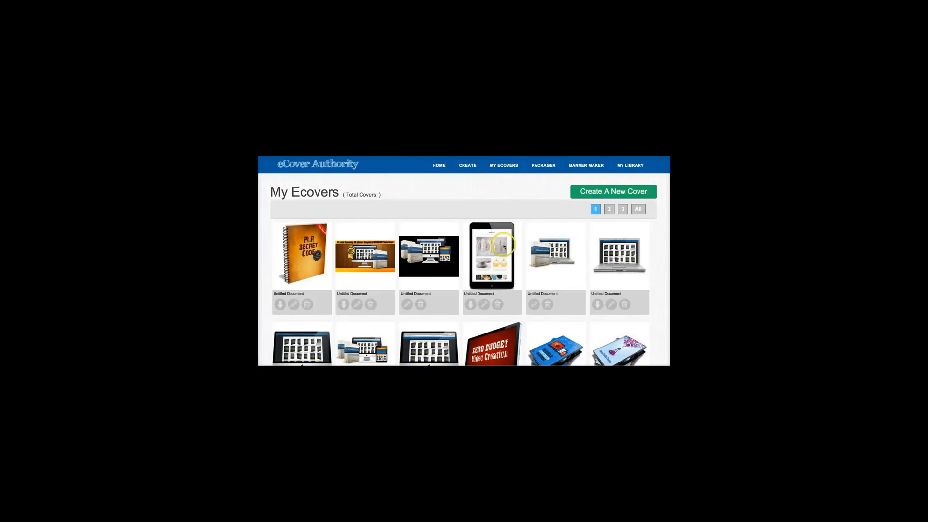
# Step: Browse all the saved covers in the My Ecovers gallery
pyautogui.scroll(-3, 454, 285)
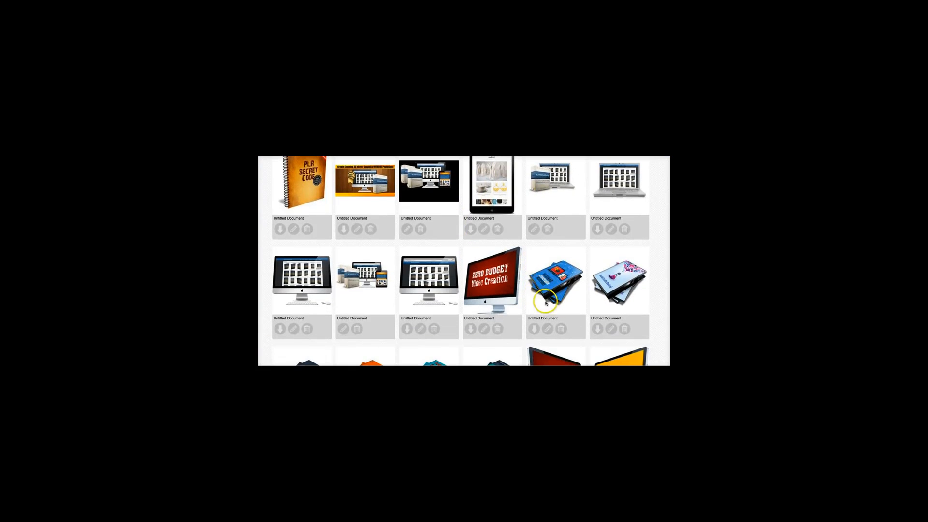
pyautogui.scroll(-1, 464, 274)
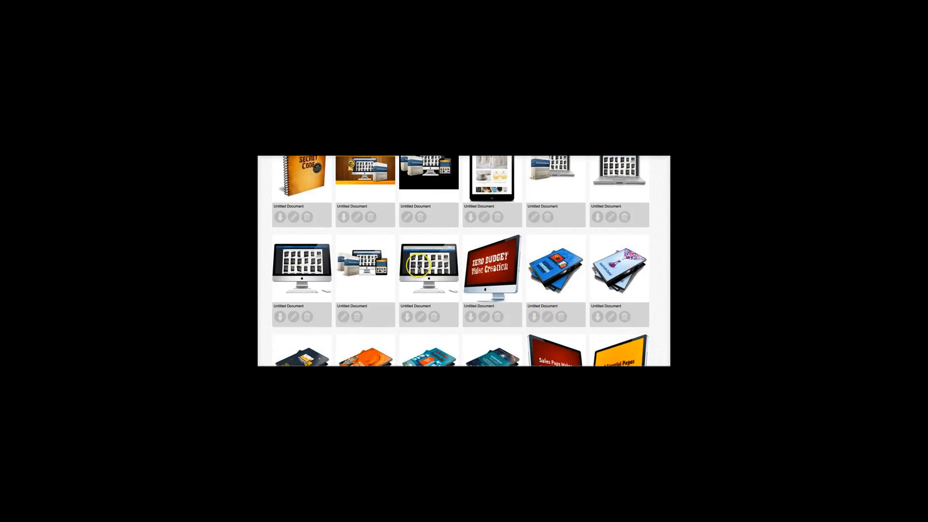
pyautogui.scroll(1, 425, 263)
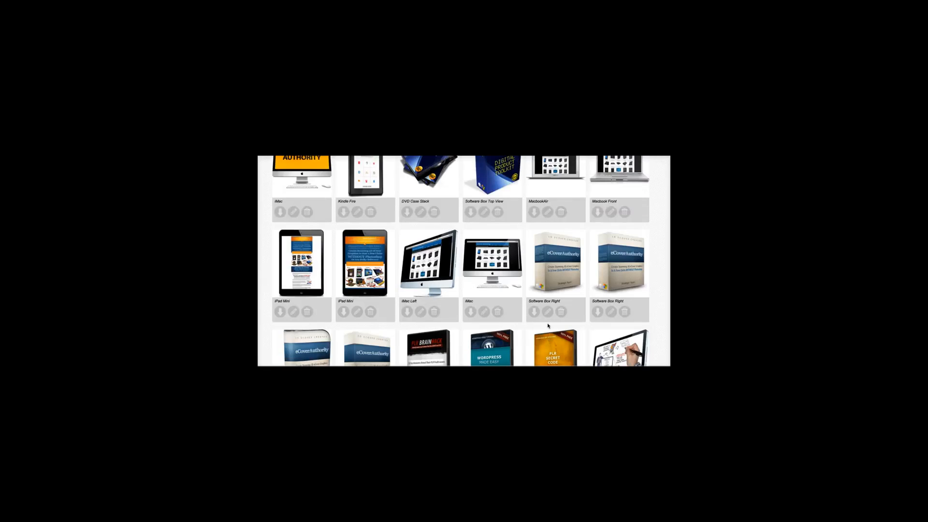
pyautogui.scroll(10, 548, 319)
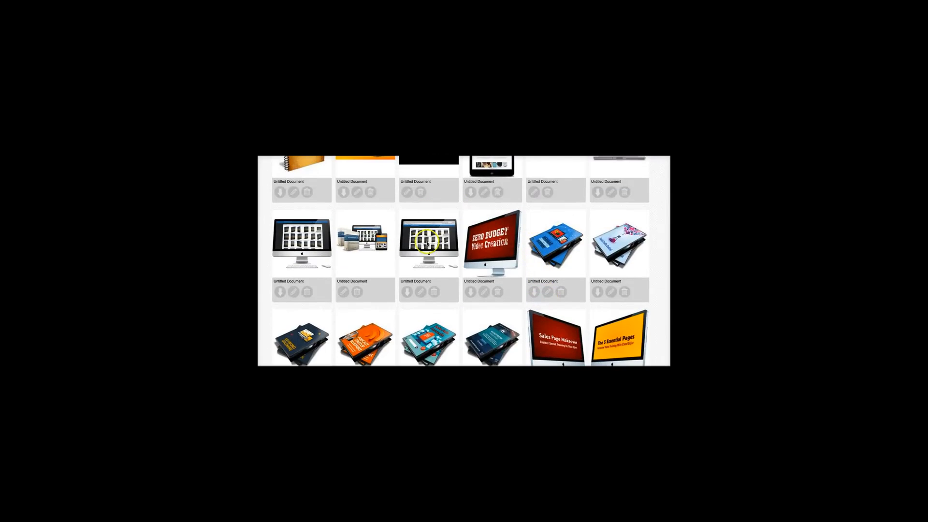
pyautogui.scroll(4, 462, 253)
pyautogui.scroll(-2, 415, 305)
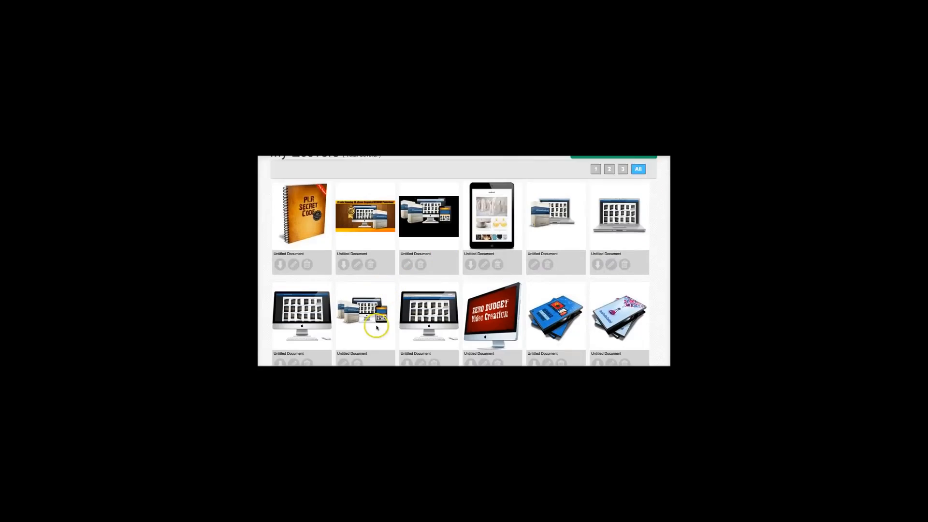
pyautogui.scroll(2, 435, 295)
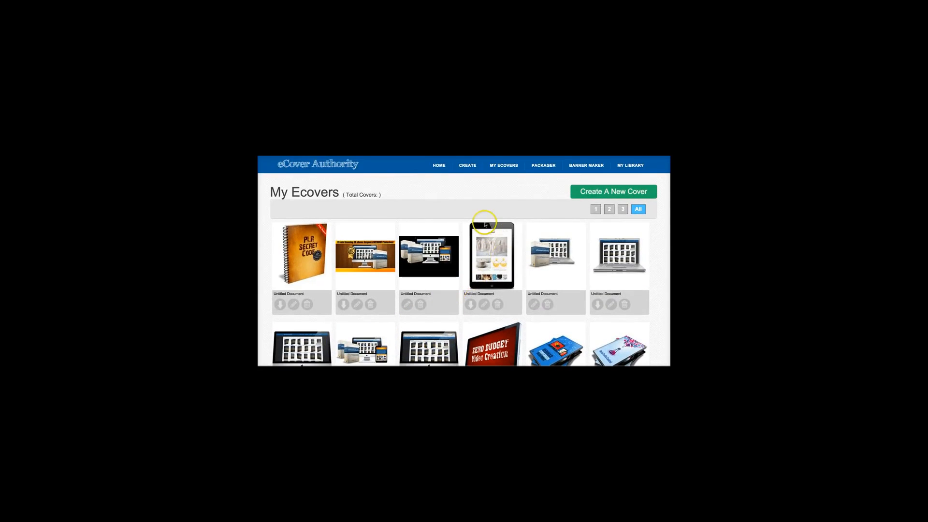
# Step: Start a new Packager design and insert the saved front-facing iMac cover onto the blank canvas
pyautogui.click(543, 166)
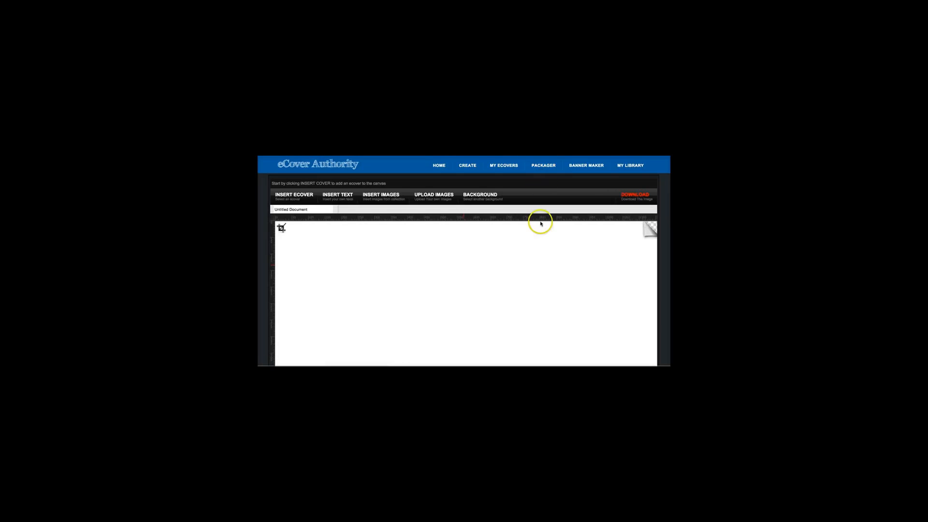
pyautogui.scroll(-2, 514, 259)
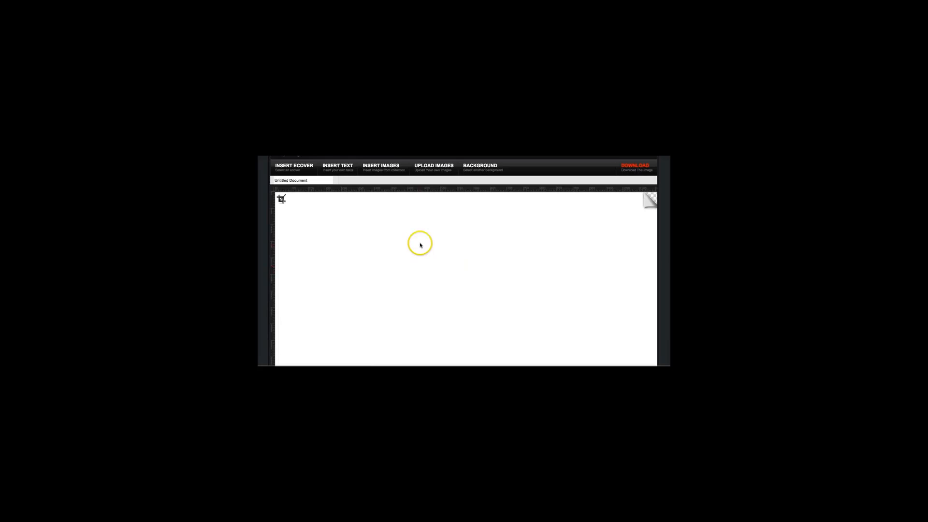
pyautogui.scroll(1, 420, 245)
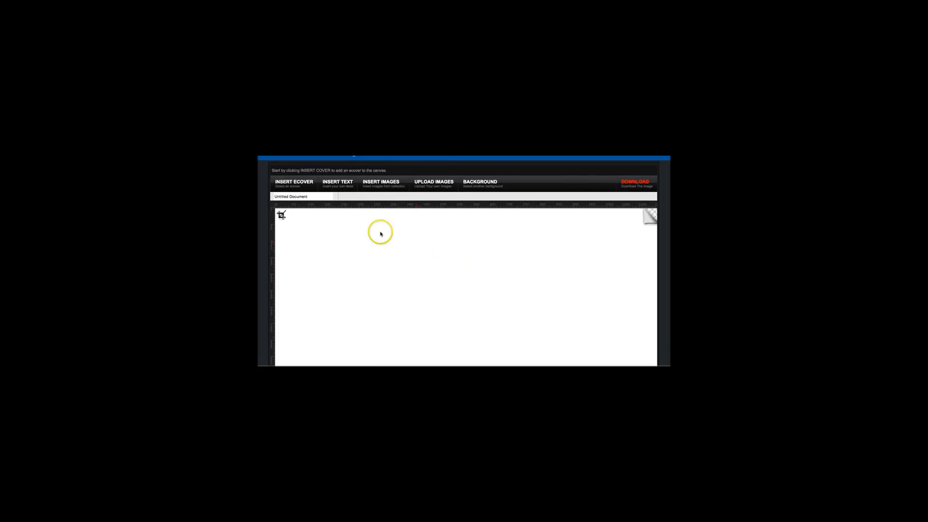
pyautogui.click(300, 184)
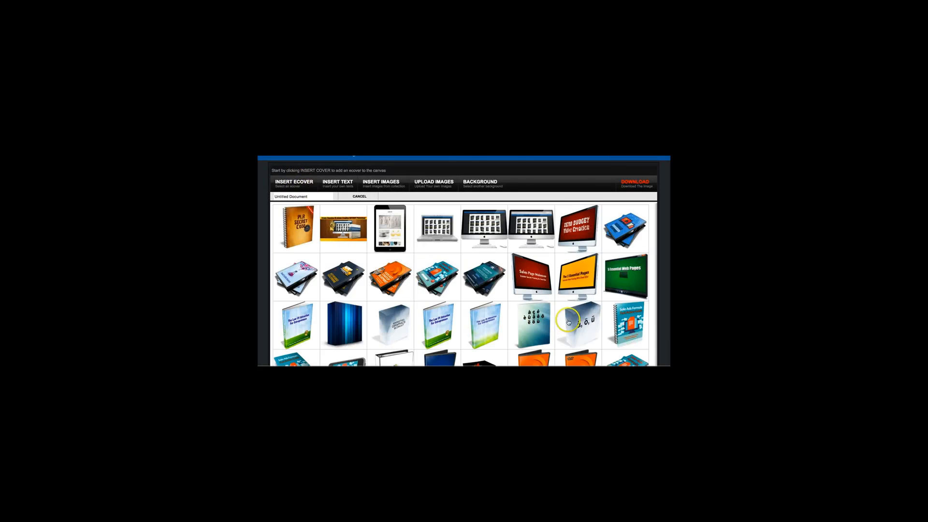
pyautogui.scroll(-1, 555, 305)
pyautogui.scroll(2, 554, 305)
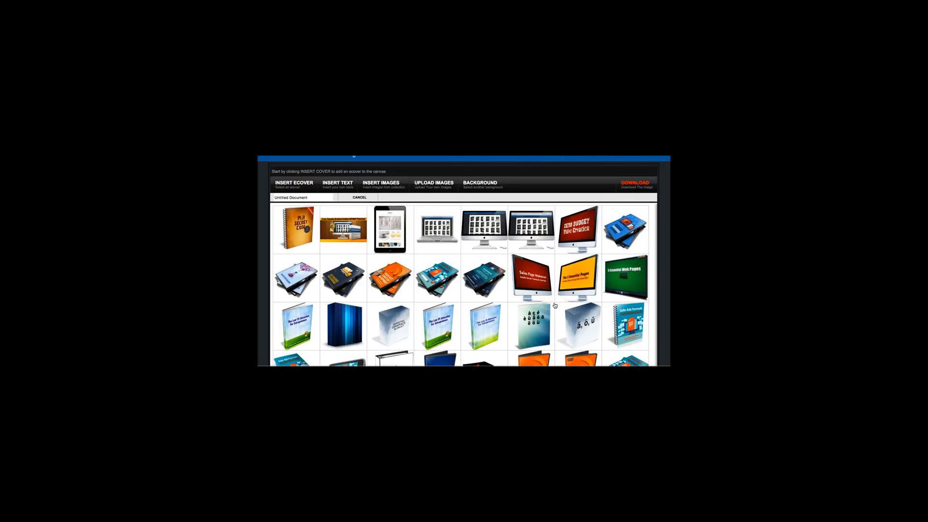
pyautogui.scroll(-1, 555, 305)
pyautogui.scroll(2, 555, 305)
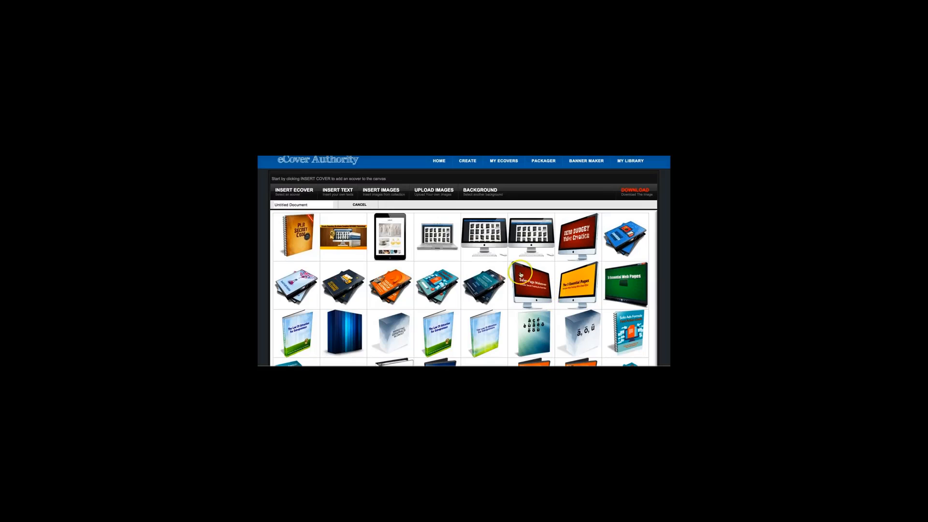
pyautogui.click(497, 253)
pyautogui.click(484, 235)
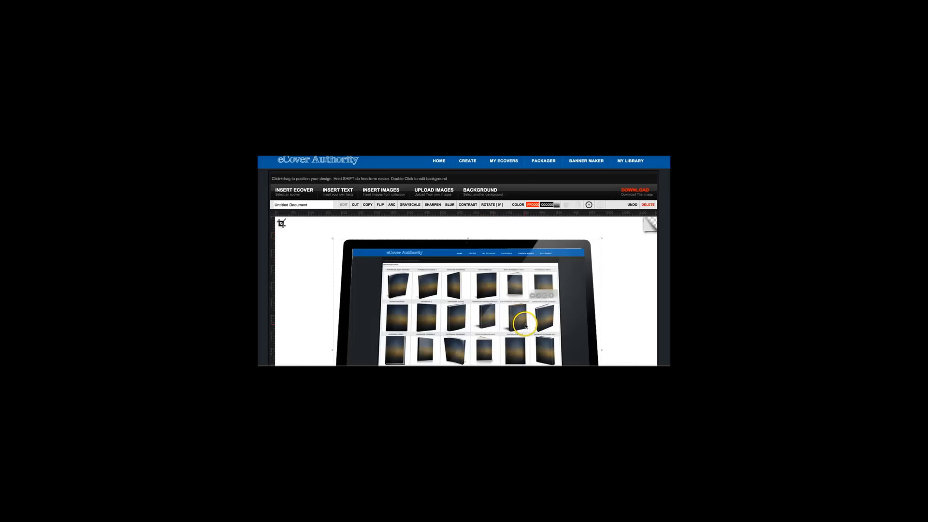
# Step: Shrink the iMac image and move it so the whole computer, including keyboard and mouse, fits centrally on the canvas
pyautogui.scroll(-2, 524, 309)
pyautogui.scroll(2, 570, 276)
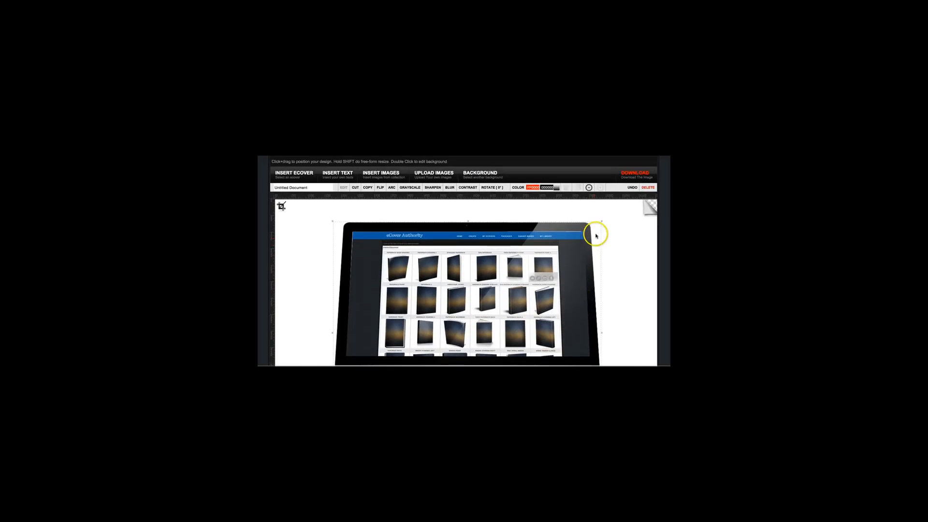
pyautogui.moveTo(602, 220); pyautogui.dragTo(568, 263)
pyautogui.scroll(-1, 542, 291)
pyautogui.scroll(-3, 542, 291)
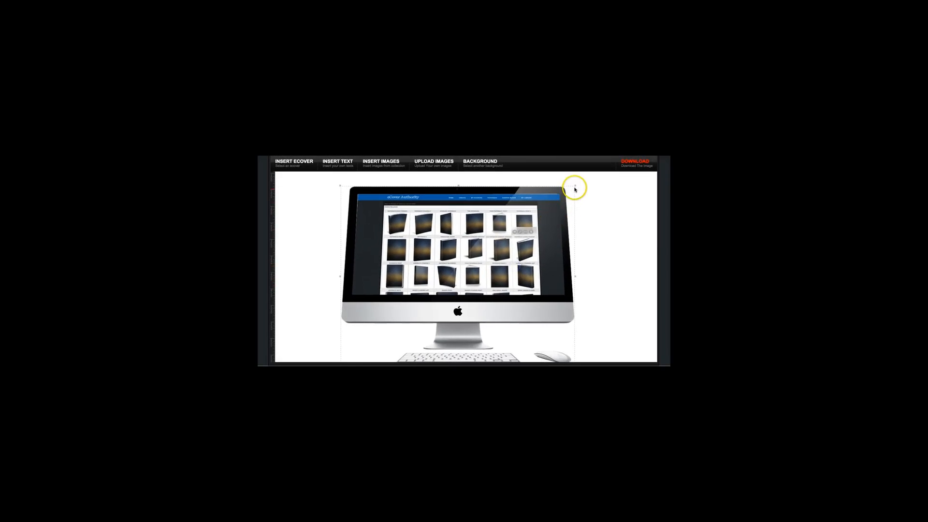
pyautogui.moveTo(574, 184); pyautogui.dragTo(557, 191)
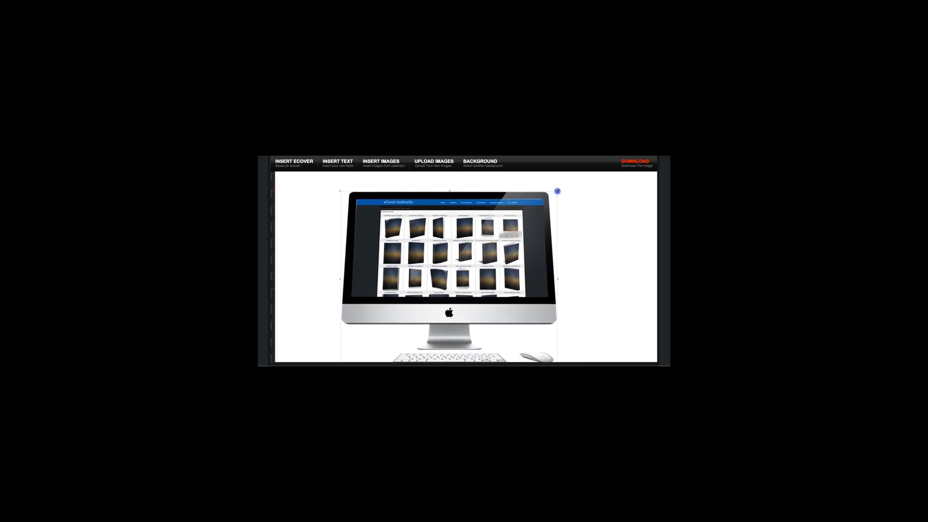
pyautogui.moveTo(512, 257); pyautogui.dragTo(519, 246)
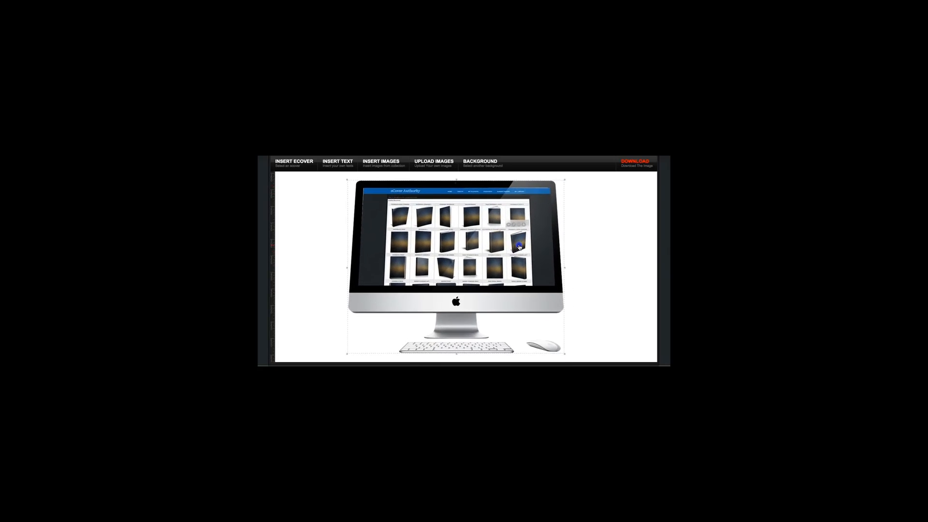
# Step: Insert the saved beige-and-blue eCoverAuthority software box cover into the package design
pyautogui.click(304, 164)
pyautogui.click(439, 252)
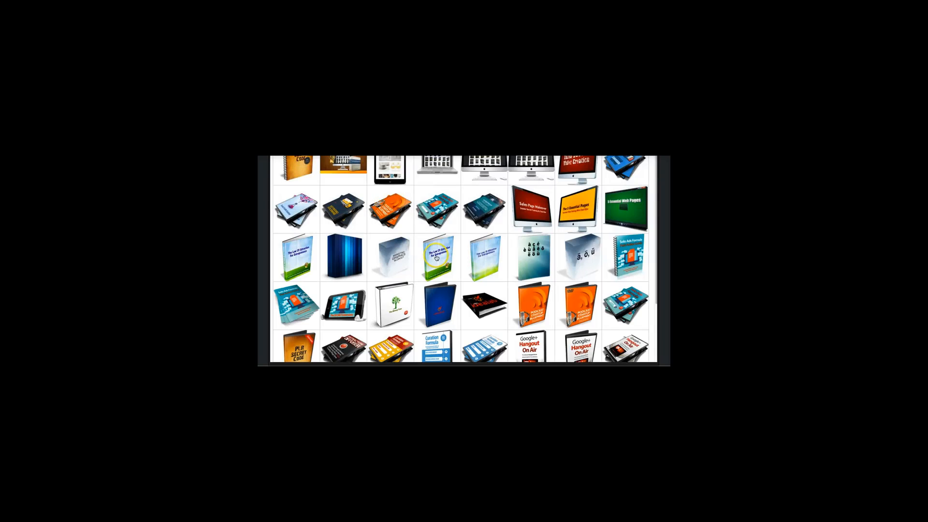
pyautogui.scroll(3, 436, 257)
pyautogui.scroll(-4, 434, 271)
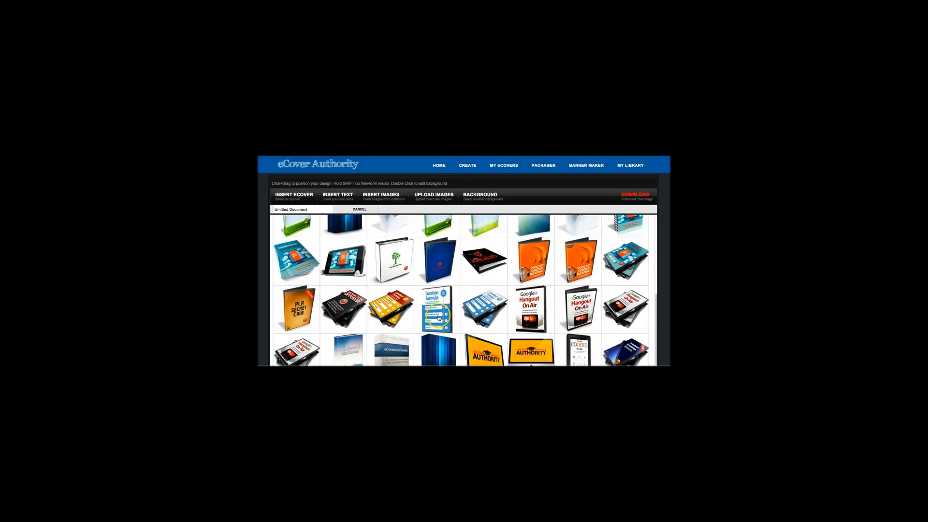
pyautogui.scroll(-5, 439, 318)
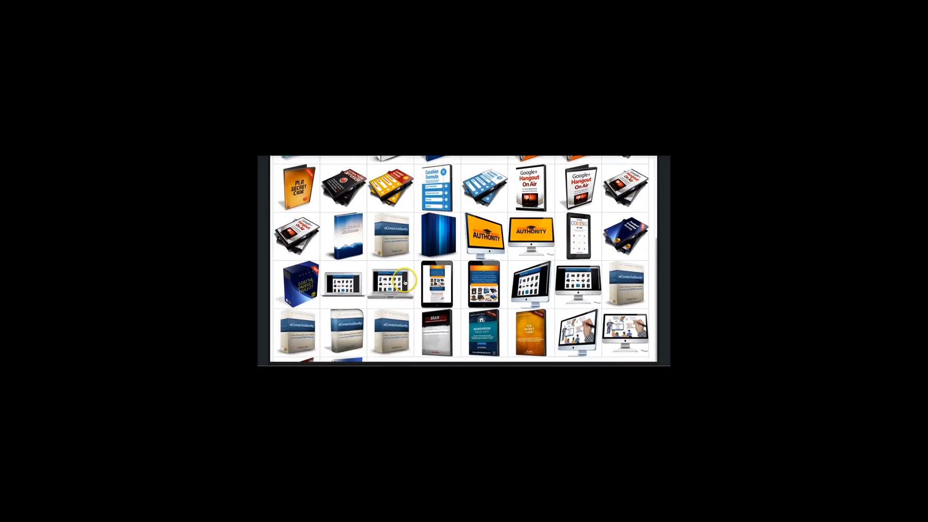
pyautogui.click(623, 291)
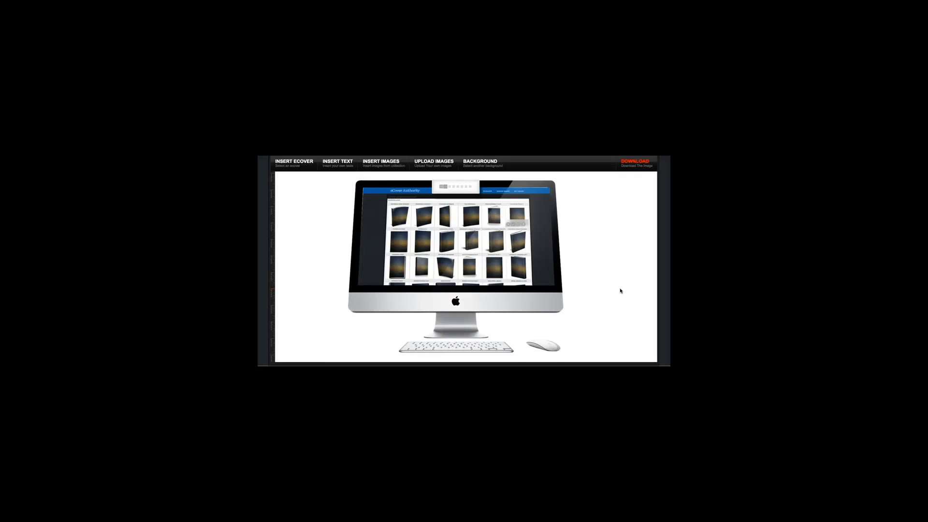
# Step: Scale down the software box and position it in front of the iMac's lower-right corner
pyautogui.scroll(1, 553, 183)
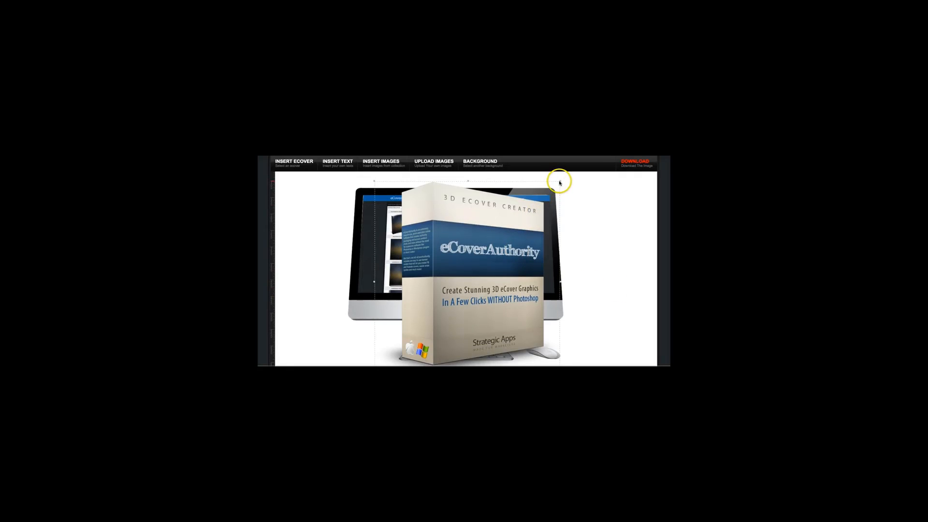
pyautogui.moveTo(559, 183); pyautogui.dragTo(494, 241)
pyautogui.moveTo(448, 301); pyautogui.dragTo(563, 298)
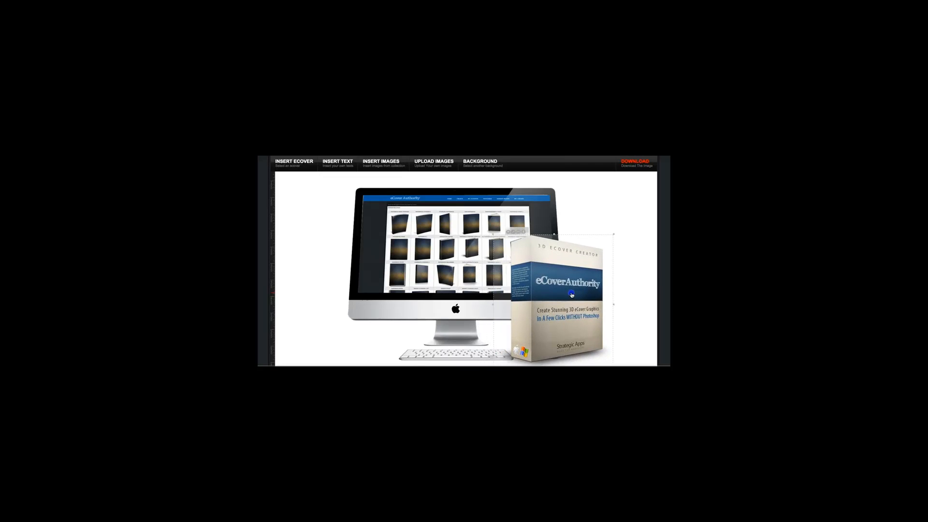
pyautogui.moveTo(571, 295)
pyautogui.mouseDown()
pyautogui.moveTo(355, 285)
pyautogui.moveTo(567, 297)
pyautogui.mouseUp()
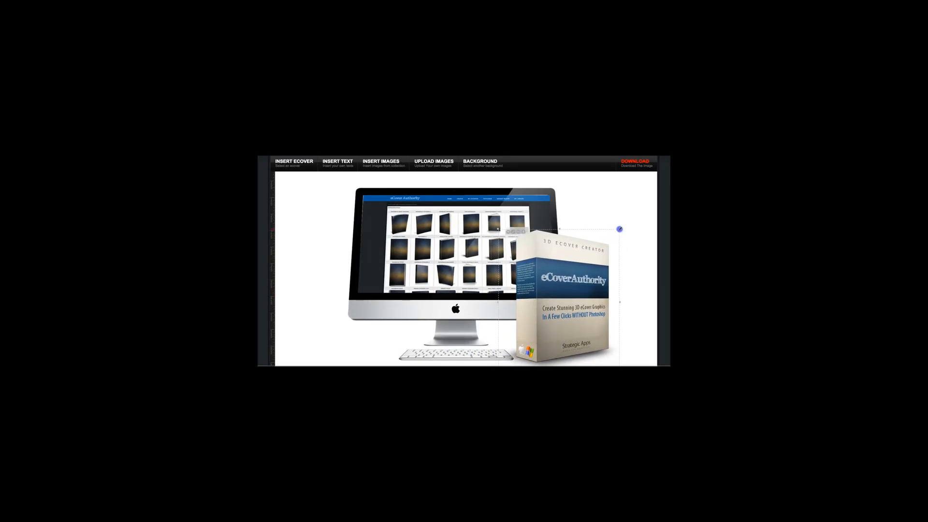
pyautogui.moveTo(596, 260); pyautogui.dragTo(597, 262)
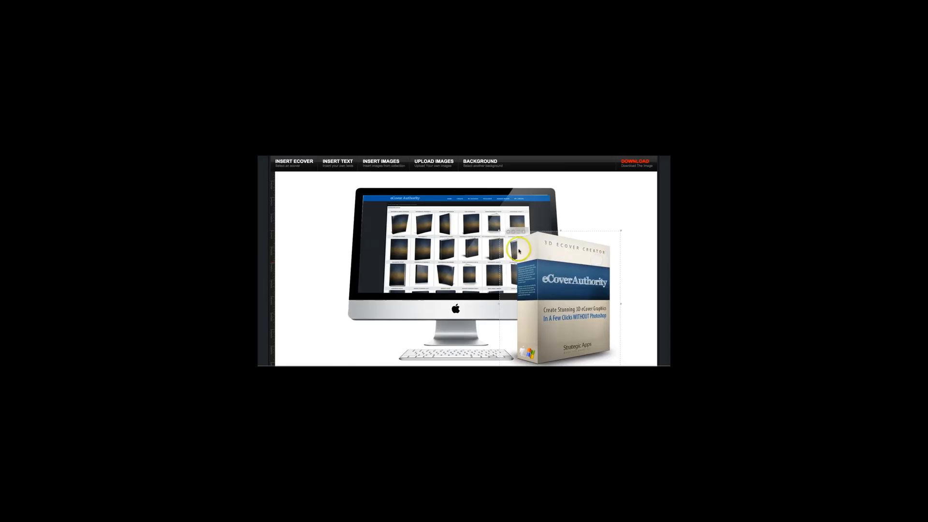
# Step: Insert the saved iPad Mini cover with the orange-and-blue sales page into the package design
pyautogui.click(299, 165)
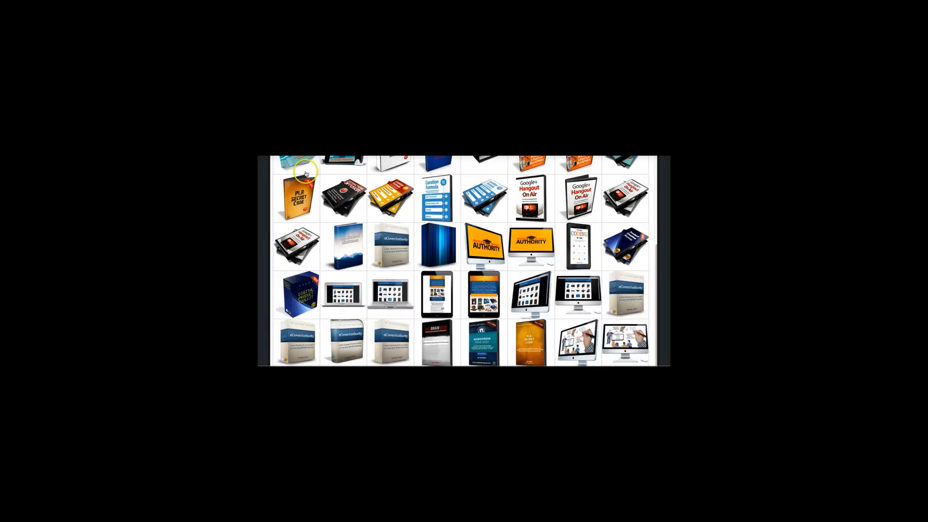
pyautogui.scroll(-5, 435, 237)
pyautogui.scroll(3, 475, 244)
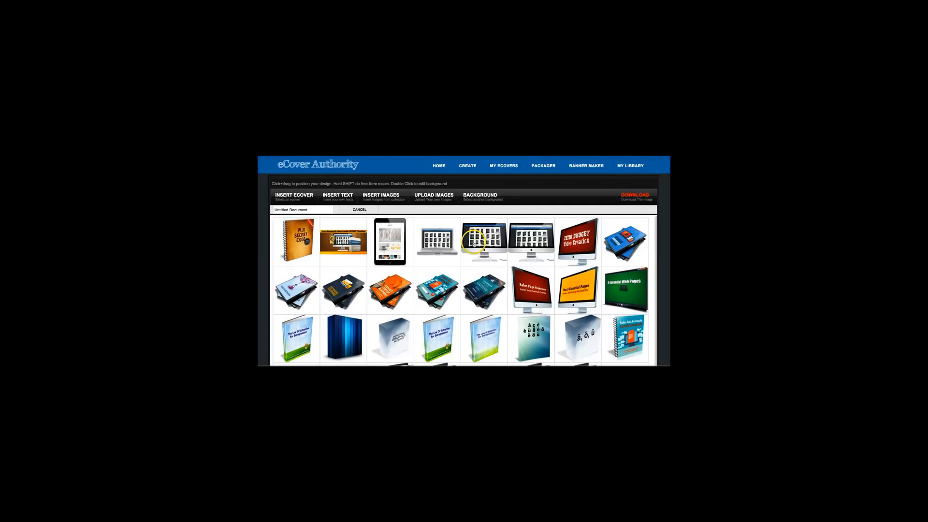
pyautogui.scroll(-1, 425, 259)
pyautogui.scroll(-3, 439, 287)
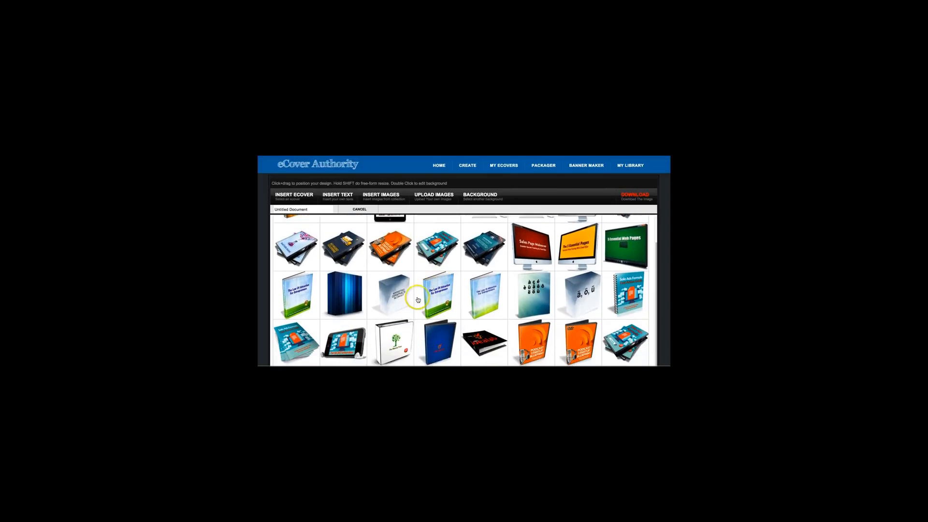
pyautogui.scroll(-5, 460, 319)
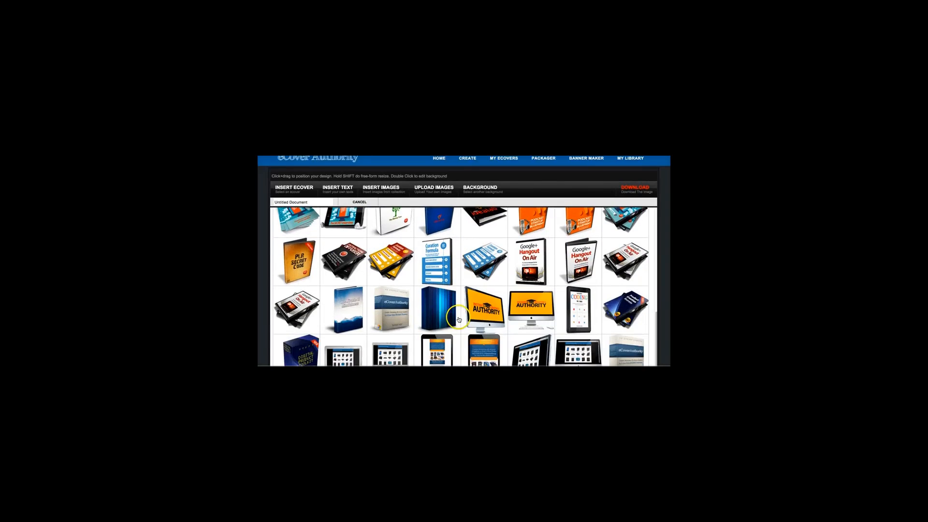
pyautogui.click(480, 313)
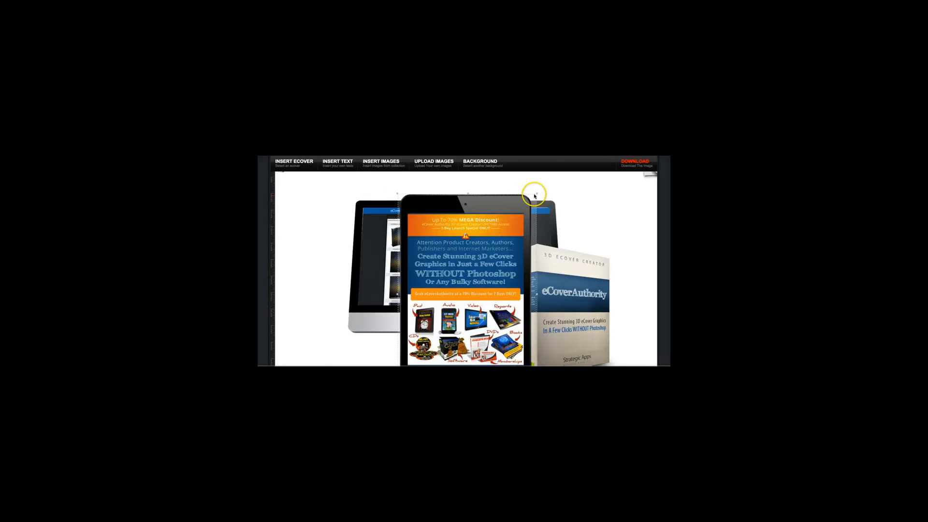
# Step: Shrink the iPad Mini image and place it in front of the iMac's lower-left corner
pyautogui.moveTo(536, 193); pyautogui.dragTo(518, 229)
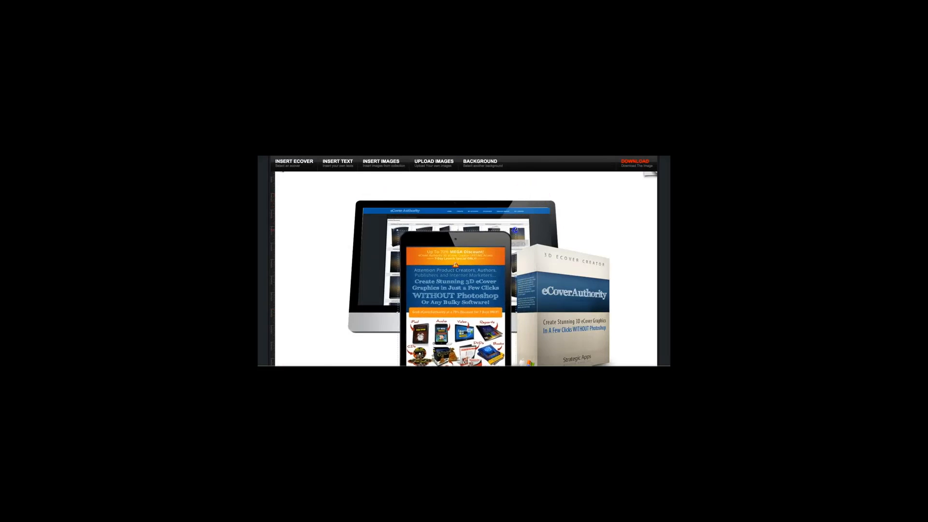
pyautogui.moveTo(477, 262); pyautogui.dragTo(378, 265)
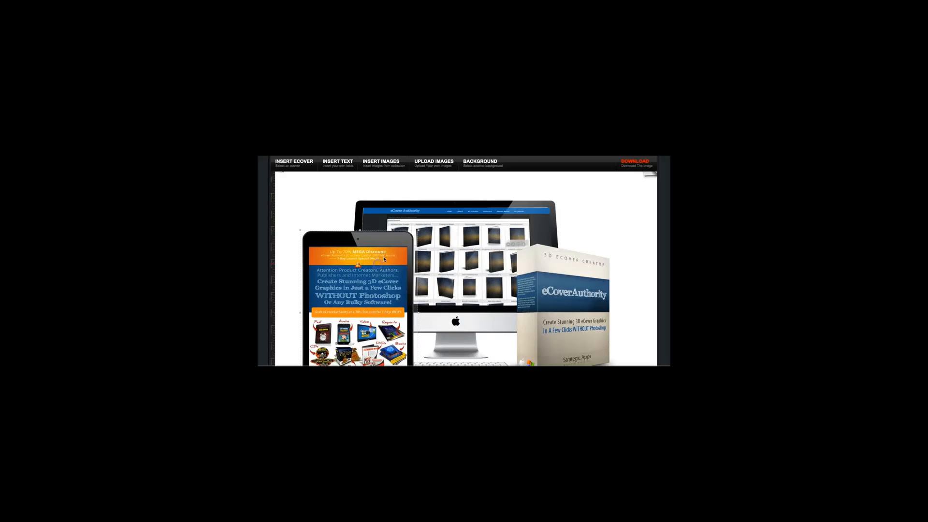
pyautogui.scroll(-1, 384, 259)
pyautogui.moveTo(418, 211); pyautogui.dragTo(387, 242)
pyautogui.moveTo(359, 277); pyautogui.dragTo(367, 263)
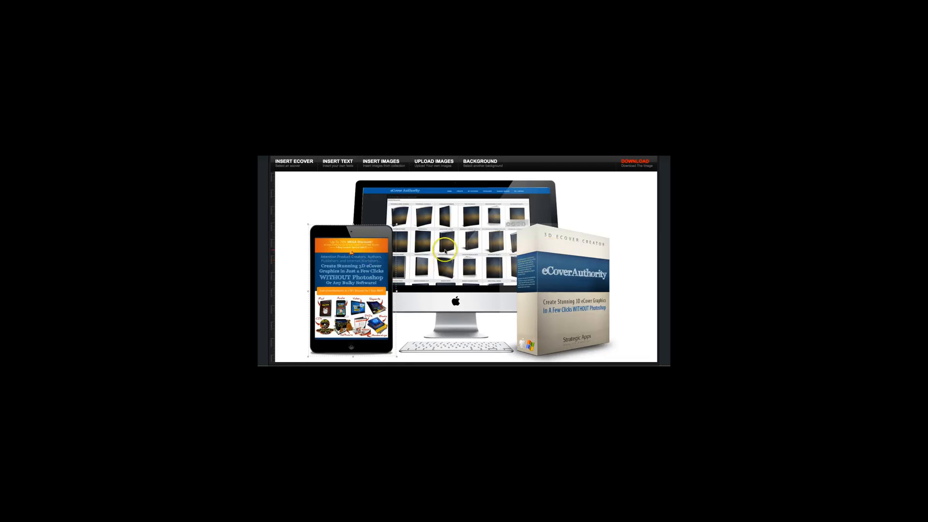
pyautogui.moveTo(396, 225); pyautogui.dragTo(389, 244)
# Step: Select the software box and enlarge it slightly in front of the iMac
pyautogui.click(531, 241)
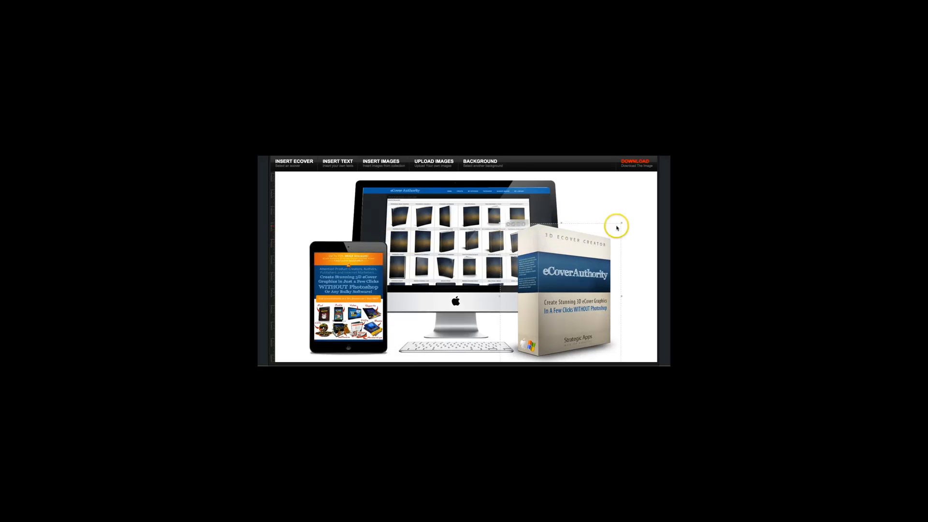
pyautogui.moveTo(622, 219); pyautogui.dragTo(627, 217)
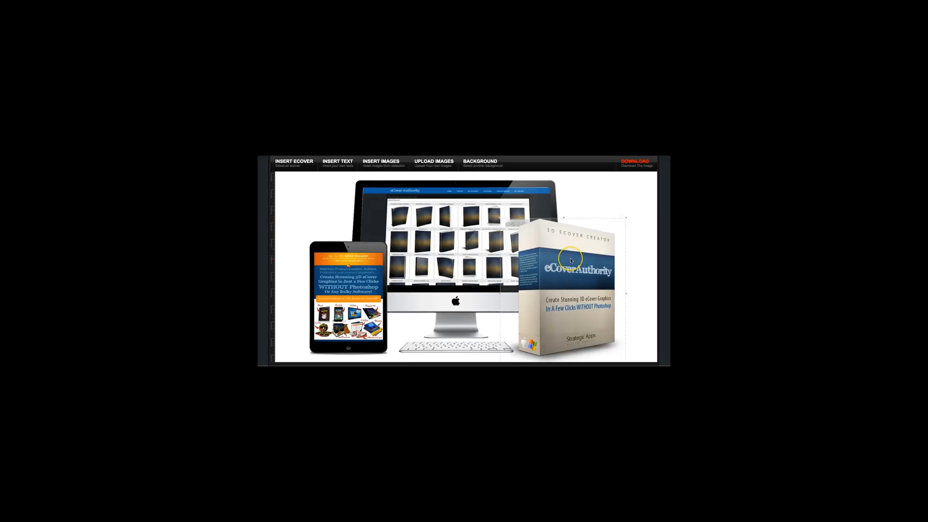
# Step: Insert the gold BEST SELLER ribbon badge from the image collection into the package design
pyautogui.scroll(2, 479, 241)
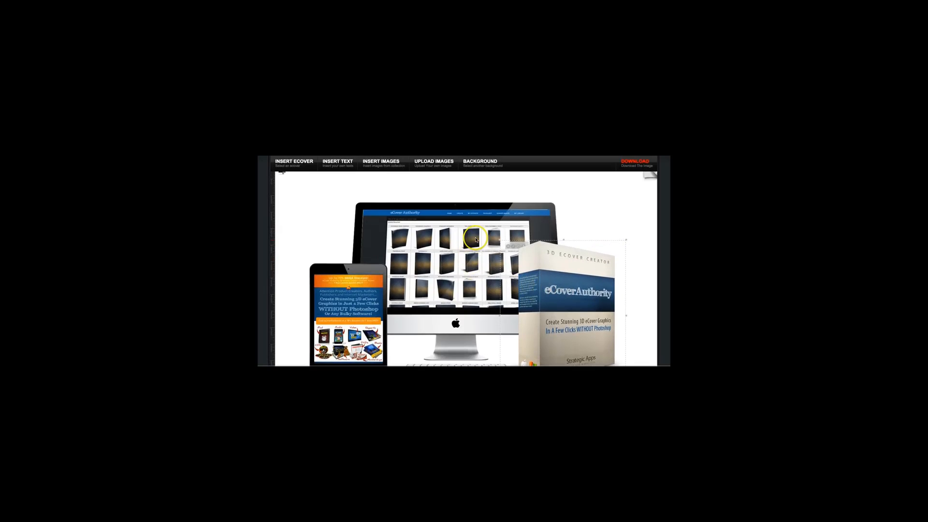
pyautogui.scroll(1, 347, 181)
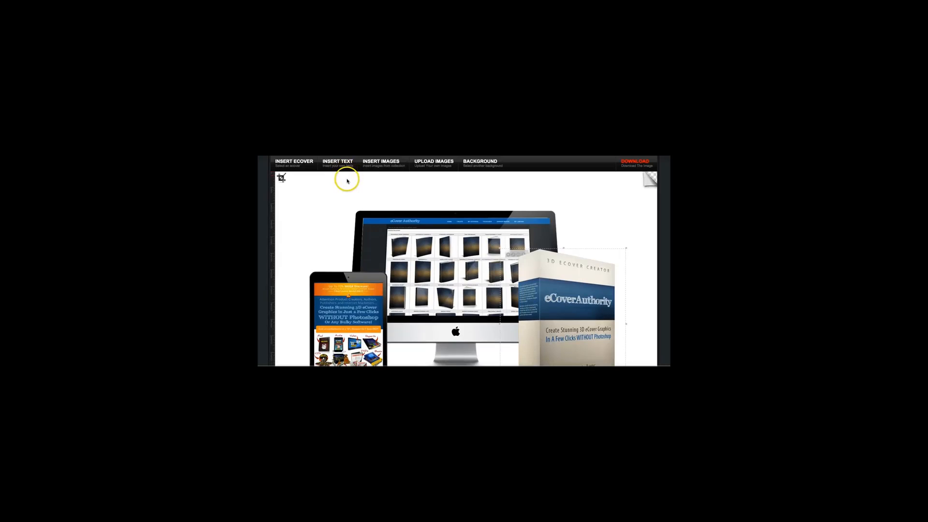
pyautogui.scroll(2, 358, 167)
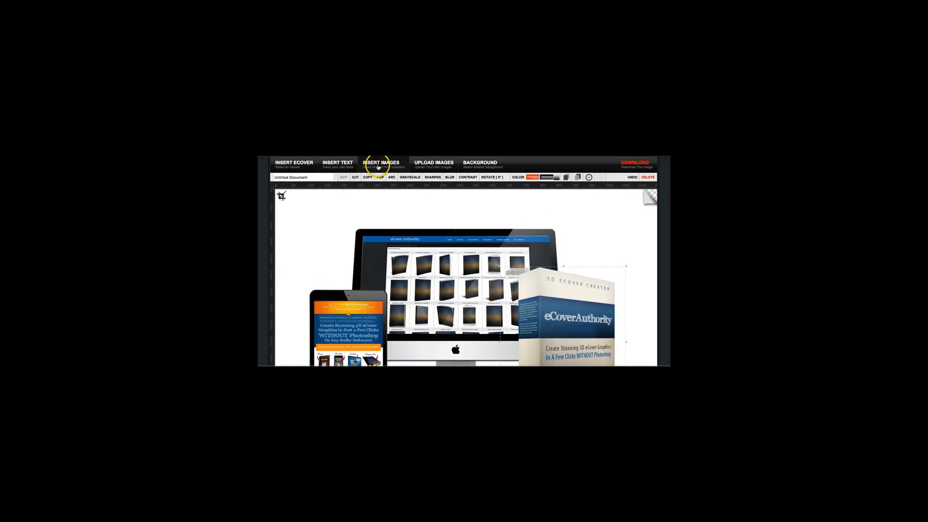
pyautogui.click(378, 164)
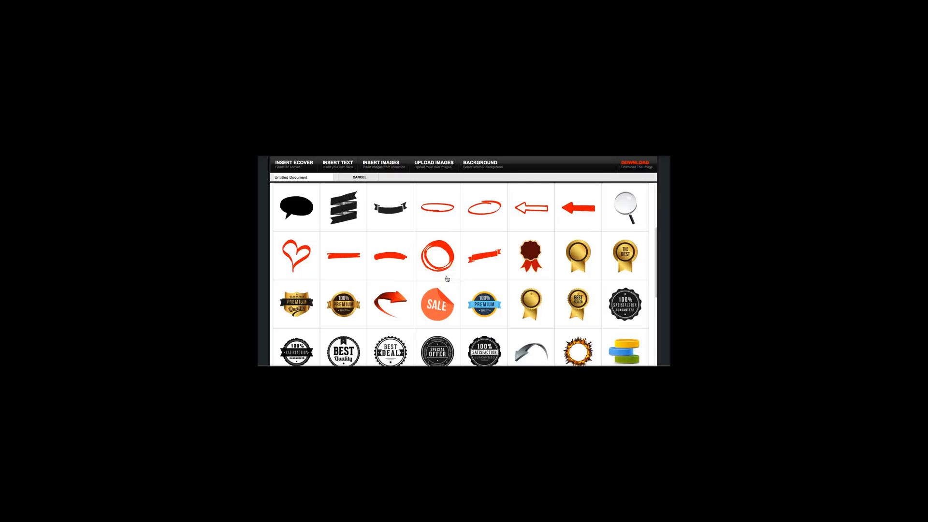
pyautogui.scroll(-2, 447, 279)
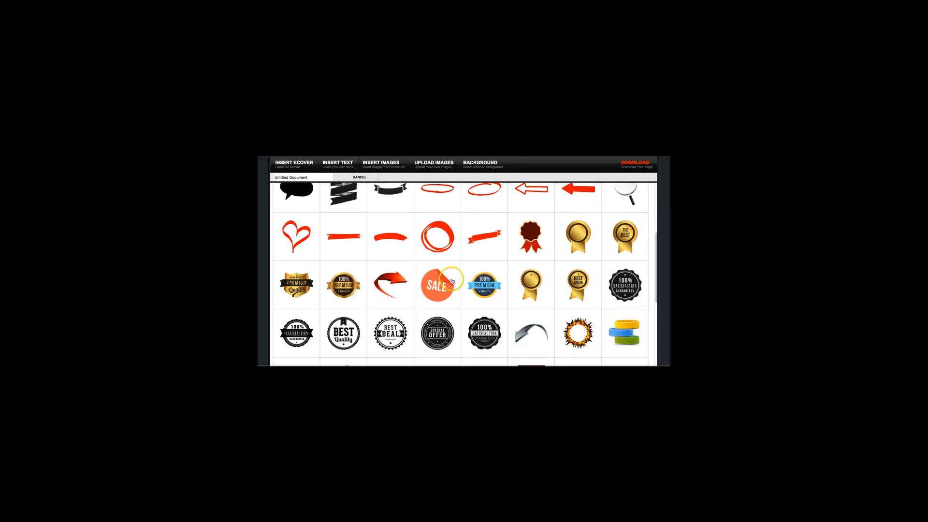
pyautogui.click(591, 285)
pyautogui.scroll(-1, 589, 285)
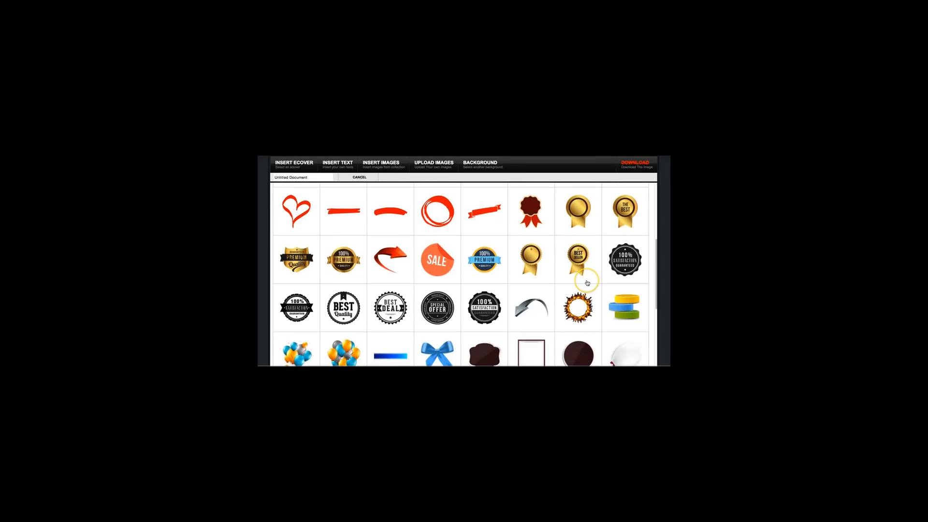
pyautogui.click(576, 255)
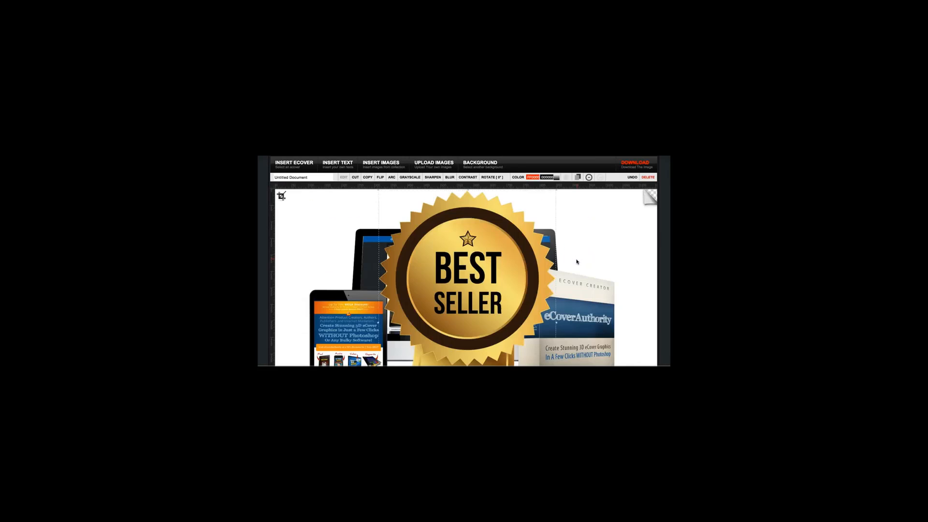
# Step: Shrink the BEST SELLER badge and place it over the iMac's upper-left corner, above the iPad Mini
pyautogui.scroll(1, 545, 234)
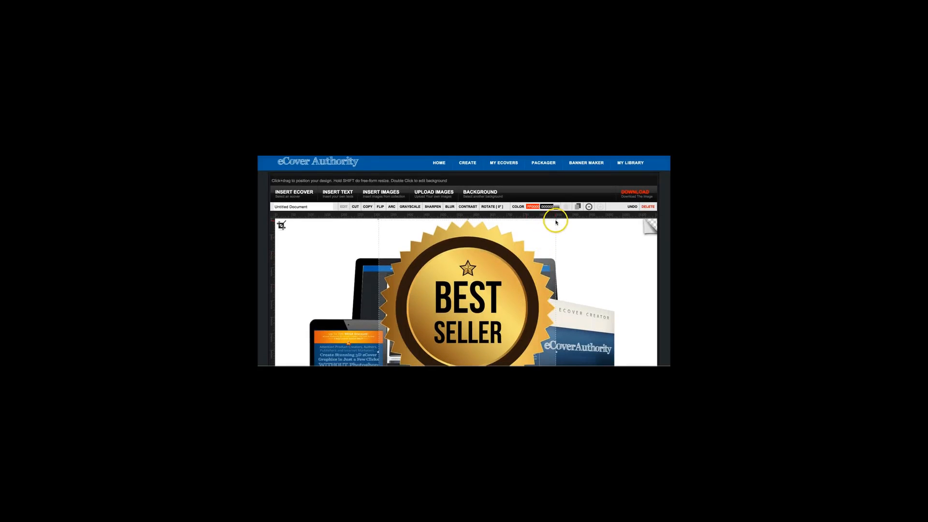
pyautogui.moveTo(556, 223); pyautogui.dragTo(354, 260)
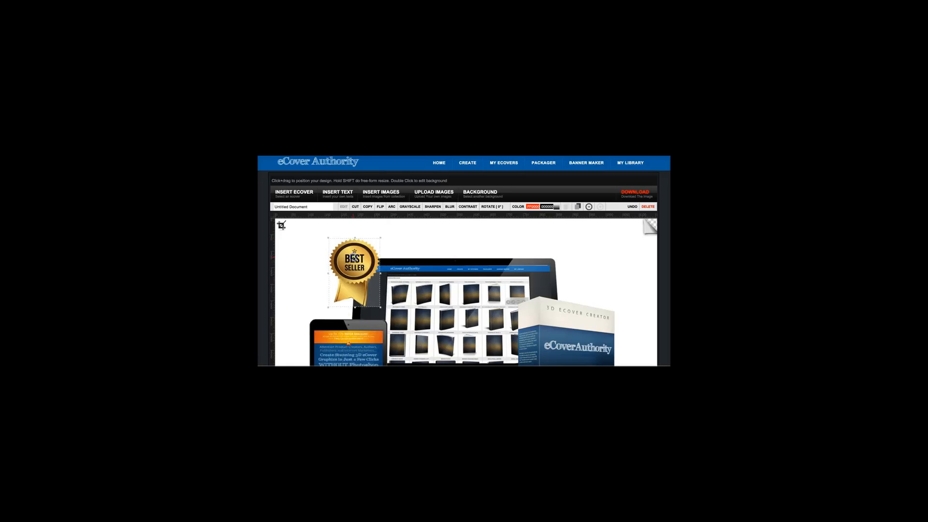
pyautogui.scroll(-3, 621, 255)
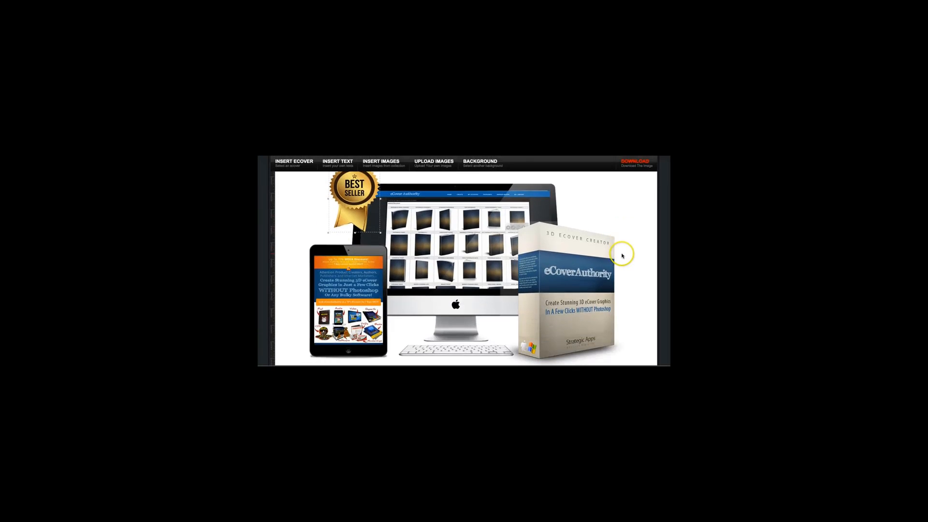
# Step: Examine the package composition with its badge, iMac, iPad Mini and software box, and the transparent background option
pyautogui.scroll(1, 627, 237)
pyautogui.scroll(-1, 627, 236)
pyautogui.scroll(2, 628, 233)
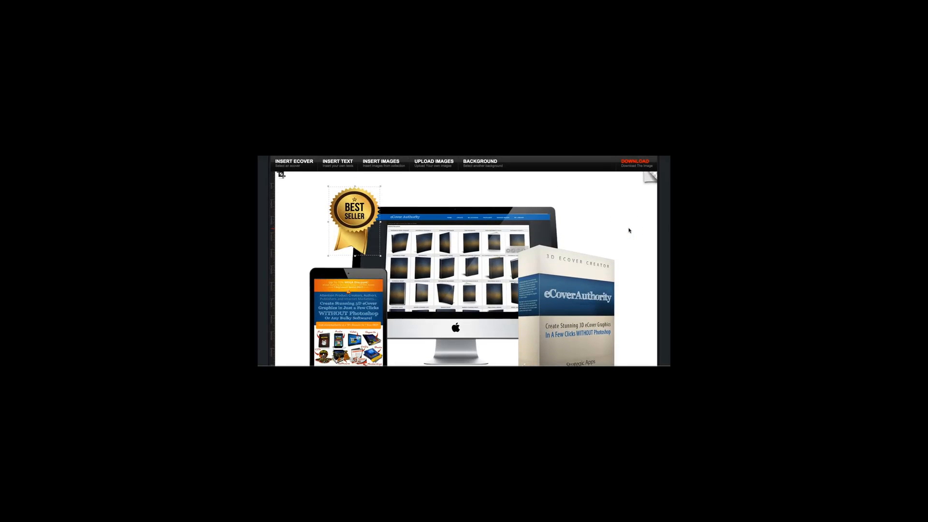
pyautogui.scroll(-1, 626, 231)
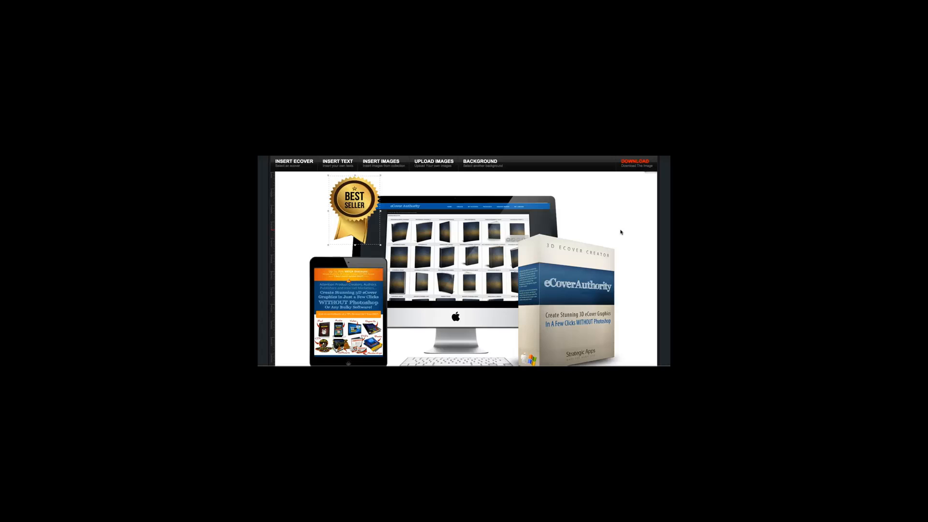
pyautogui.click(621, 232)
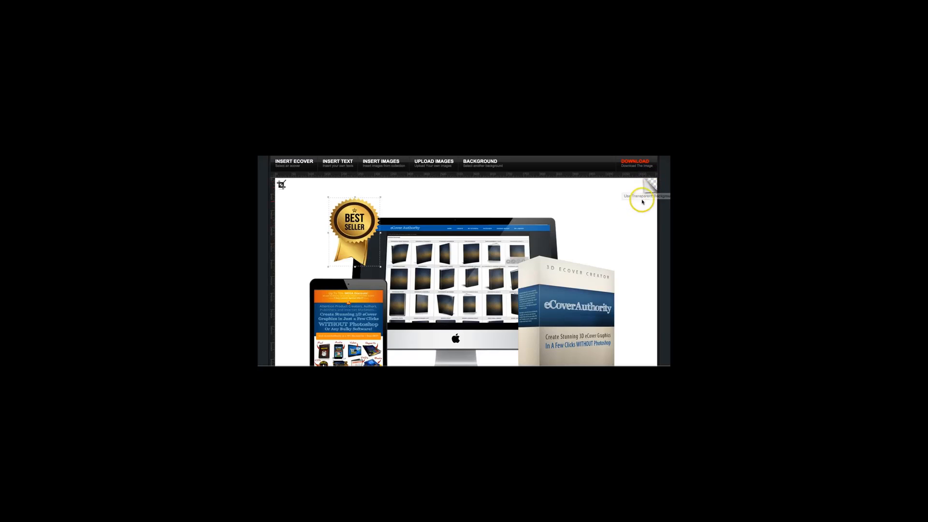
pyautogui.click(620, 230)
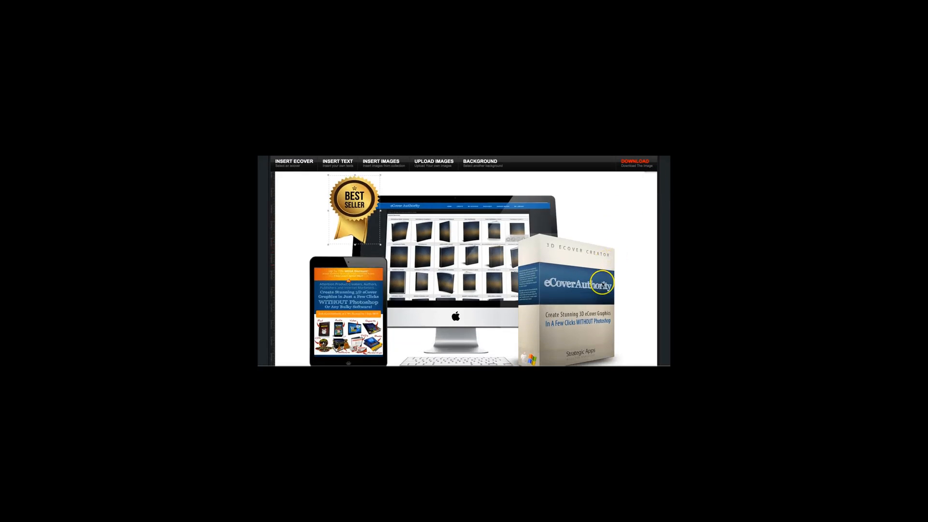
pyautogui.scroll(-1, 532, 300)
pyautogui.scroll(3, 498, 303)
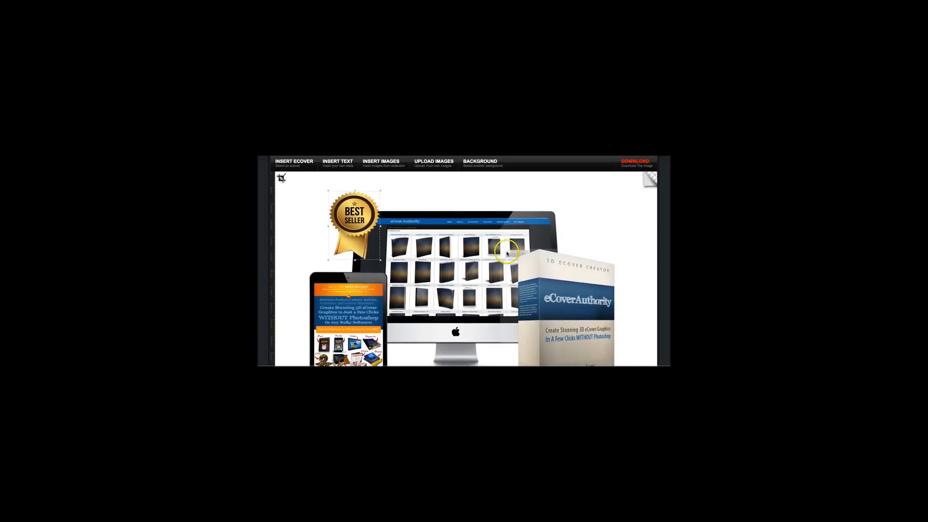
pyautogui.scroll(1, 426, 221)
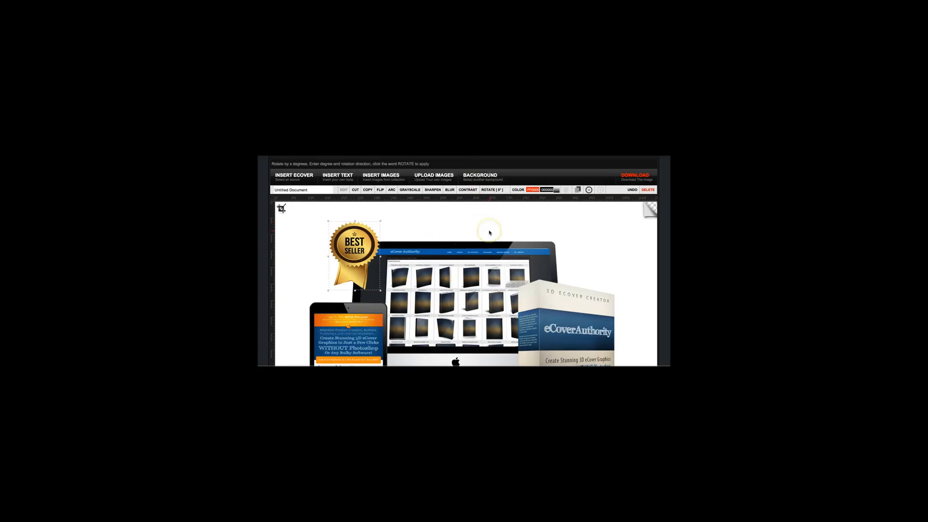
# Step: Download the finished package image, view the downloaded file and close it
pyautogui.scroll(-2, 481, 230)
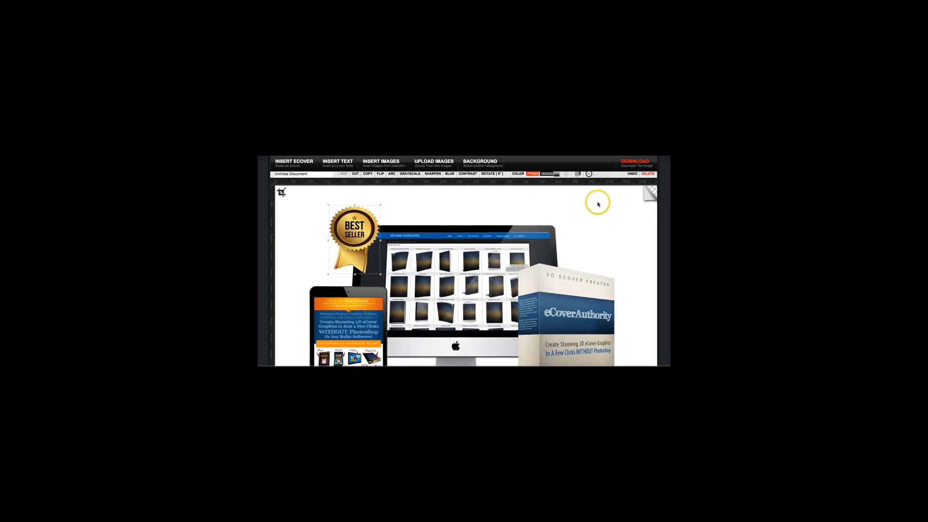
pyautogui.click(636, 162)
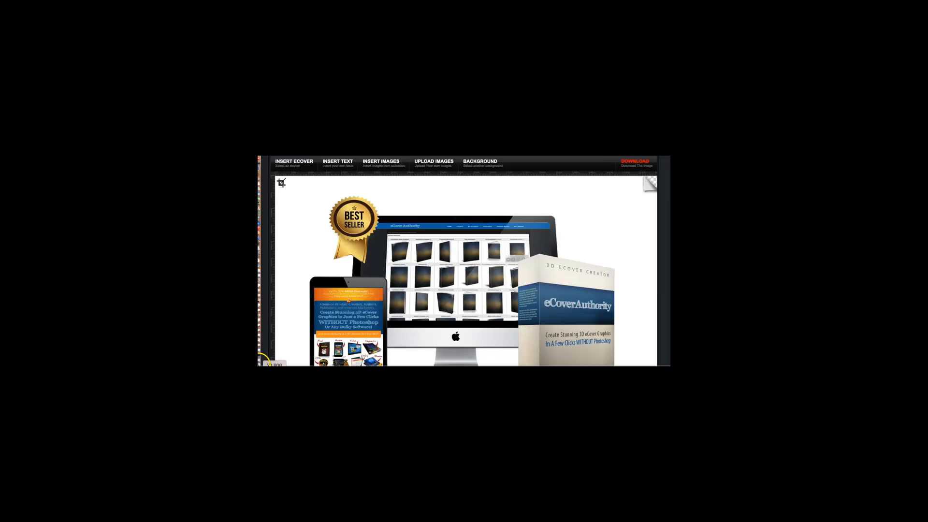
pyautogui.click(272, 364)
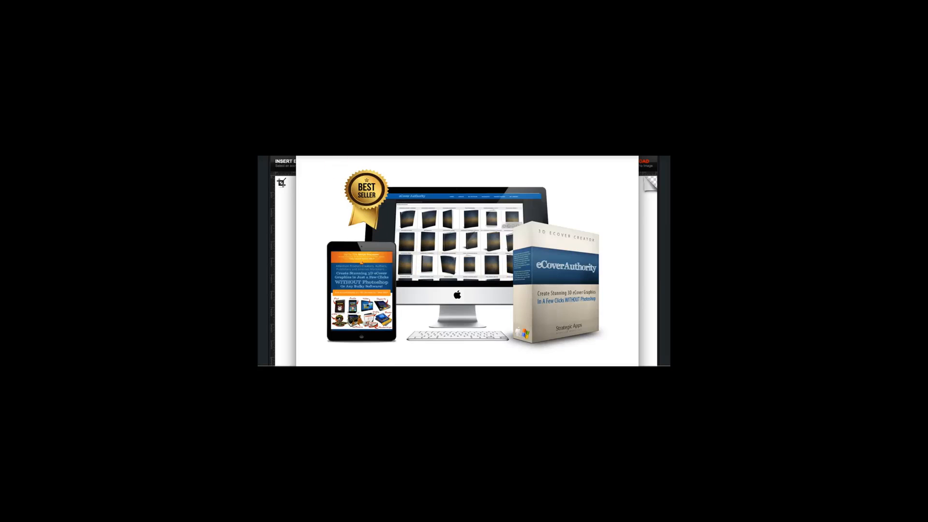
pyautogui.press('super+w')
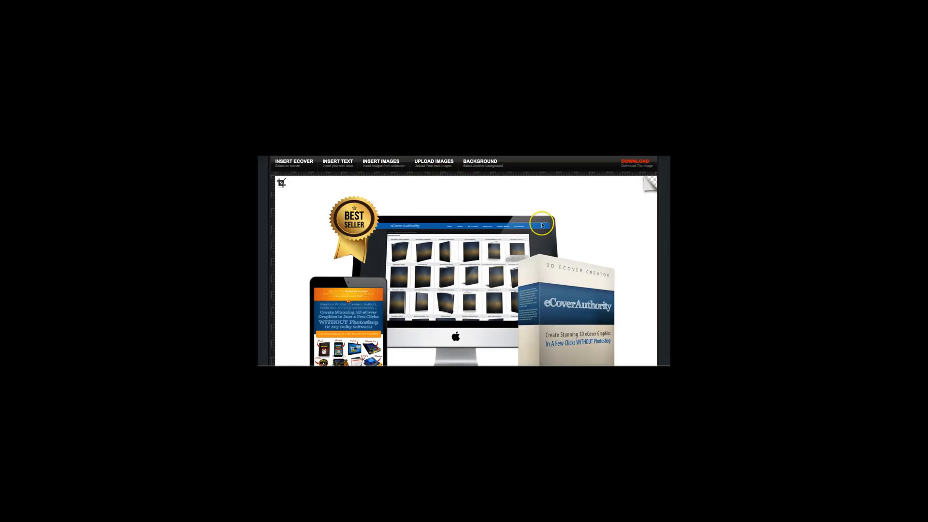
# Step: Open the Banner Maker and start a new banner with width 1200 and height 628
pyautogui.scroll(2, 585, 214)
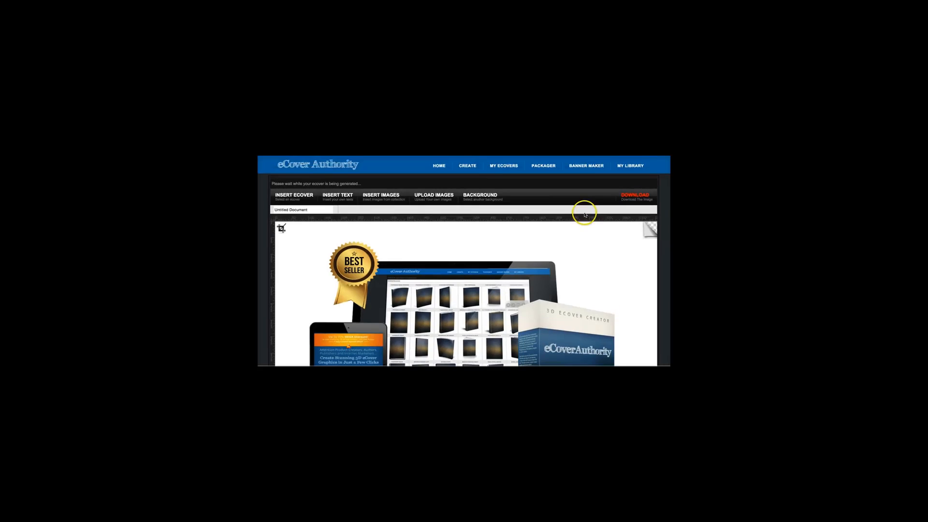
pyautogui.click(578, 166)
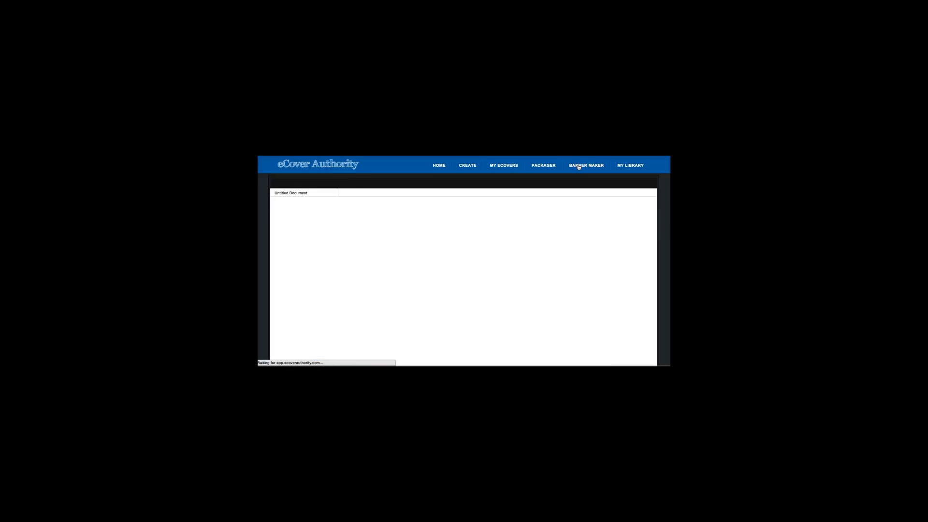
pyautogui.click(444, 272)
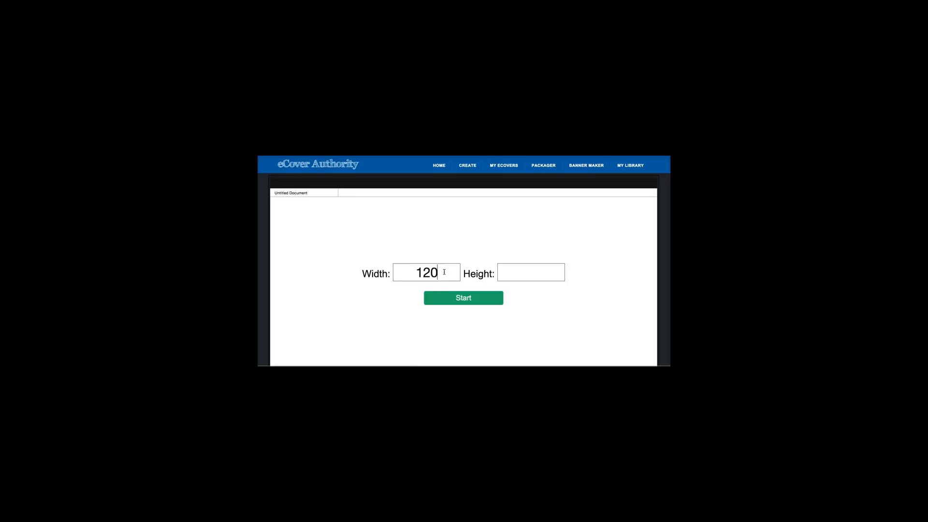
pyautogui.write('1200')
pyautogui.click(509, 275)
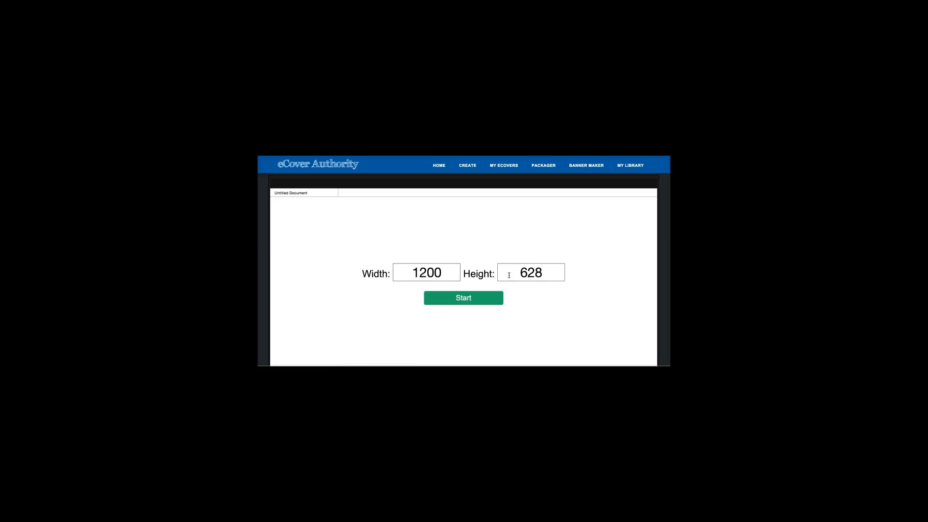
pyautogui.click(478, 298)
pyautogui.scroll(-2, 620, 288)
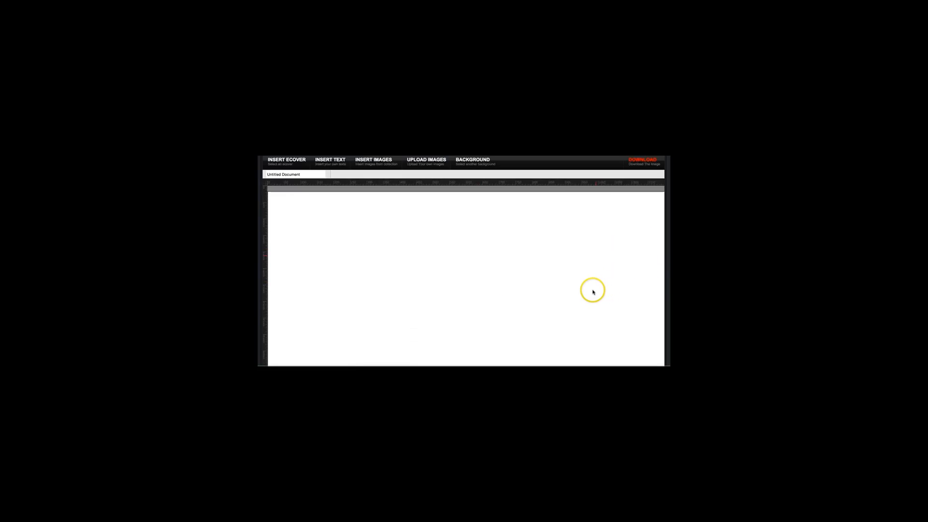
pyautogui.scroll(1, 584, 282)
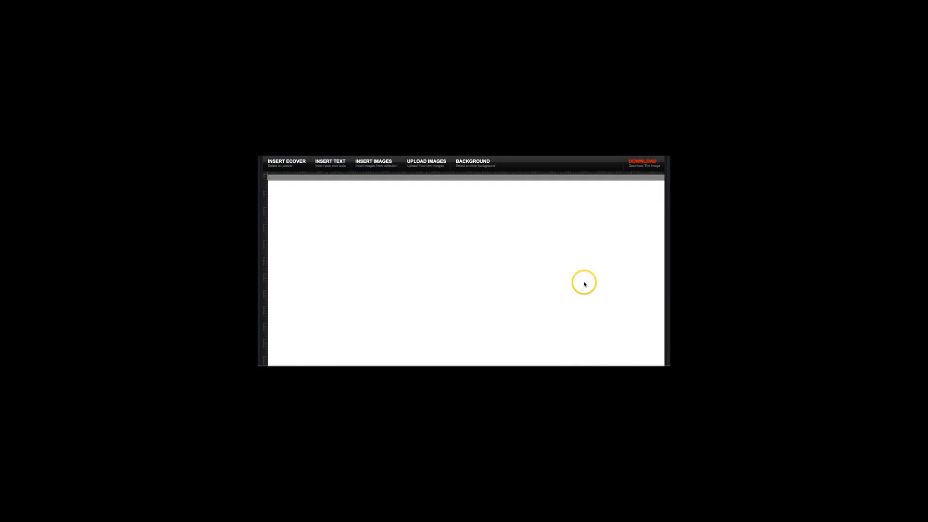
pyautogui.scroll(-1, 584, 283)
pyautogui.scroll(3, 582, 282)
pyautogui.scroll(-1, 583, 284)
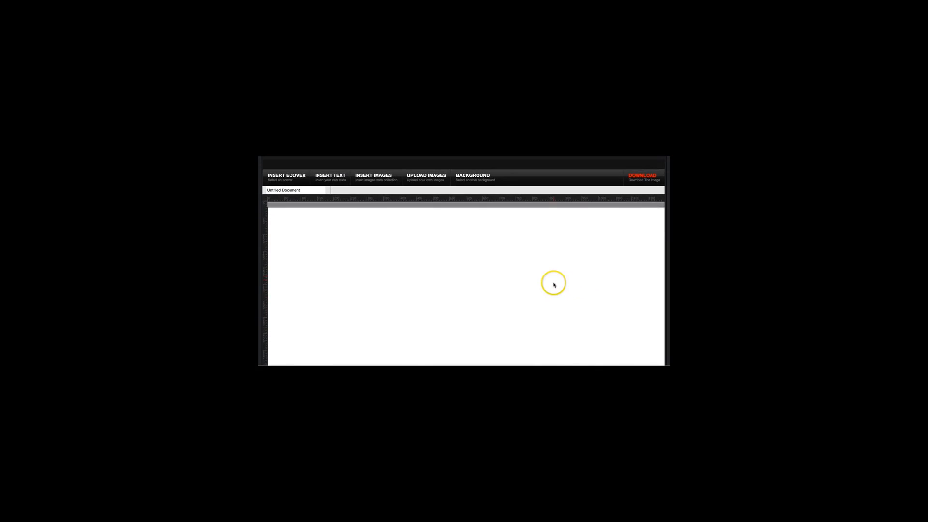
# Step: Find the saved Solo Ads Formula DVD stack among the eCovers and insert it into the banner
pyautogui.click(296, 176)
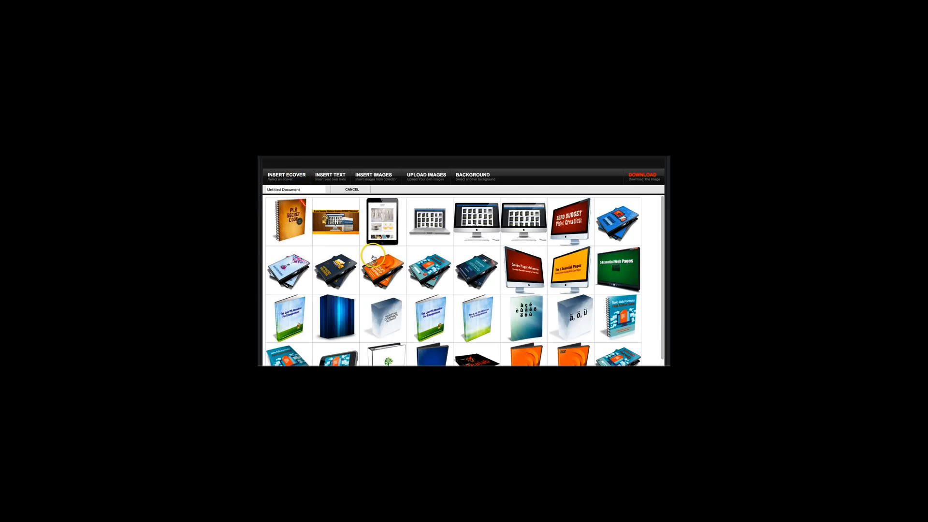
pyautogui.scroll(1, 378, 262)
pyautogui.scroll(-1, 409, 278)
pyautogui.scroll(-5, 409, 279)
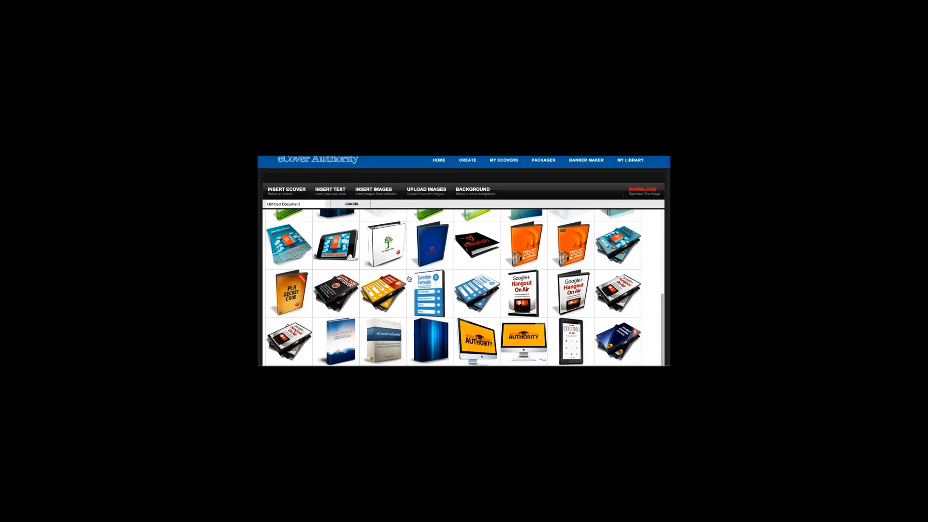
pyautogui.scroll(5, 409, 279)
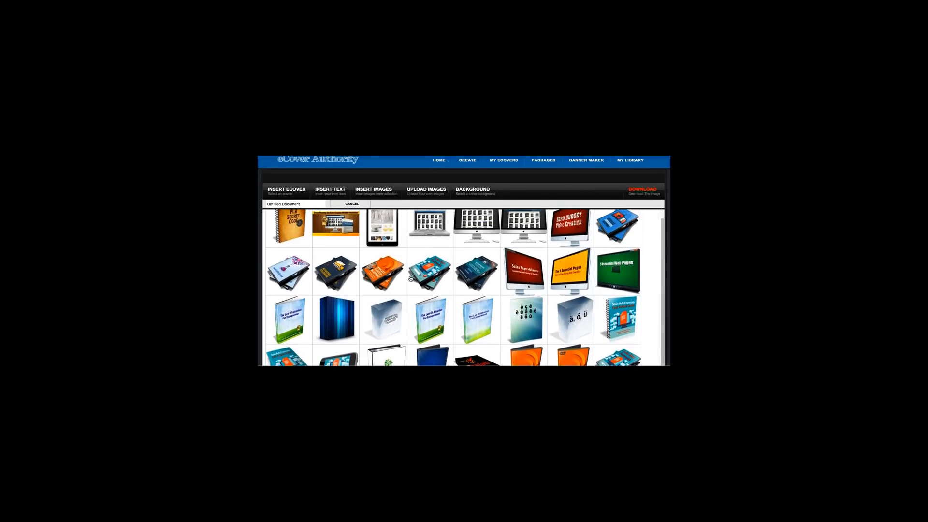
pyautogui.scroll(1, 415, 281)
pyautogui.click(438, 286)
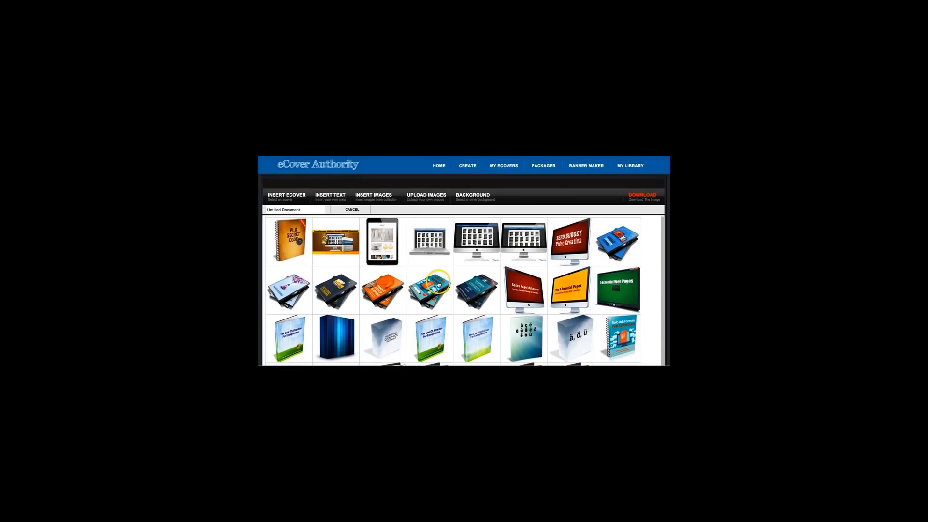
pyautogui.scroll(-1, 493, 280)
pyautogui.click(546, 276)
pyautogui.scroll(-3, 546, 278)
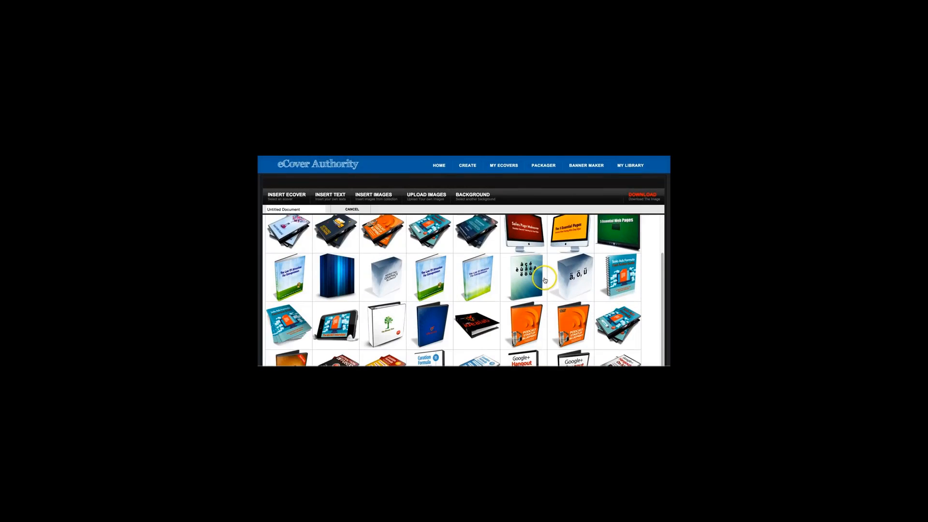
pyautogui.scroll(-1, 544, 281)
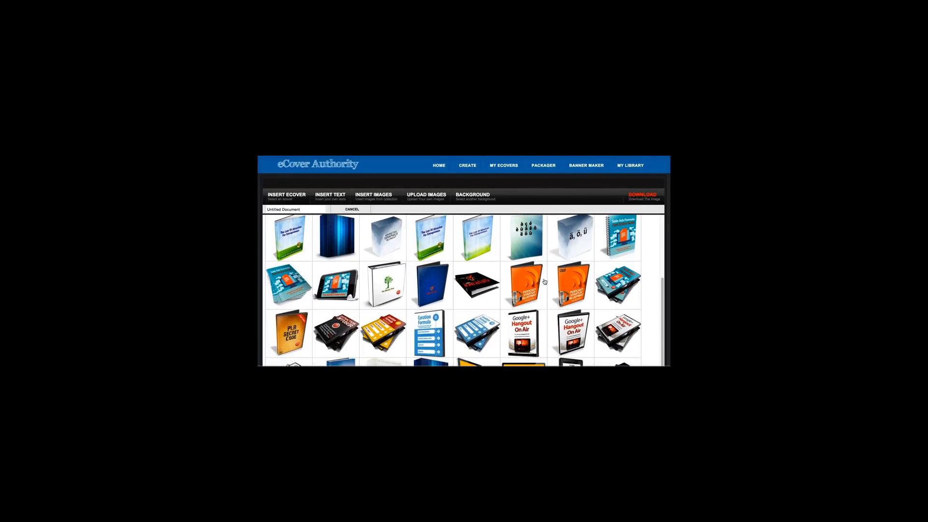
pyautogui.click(597, 289)
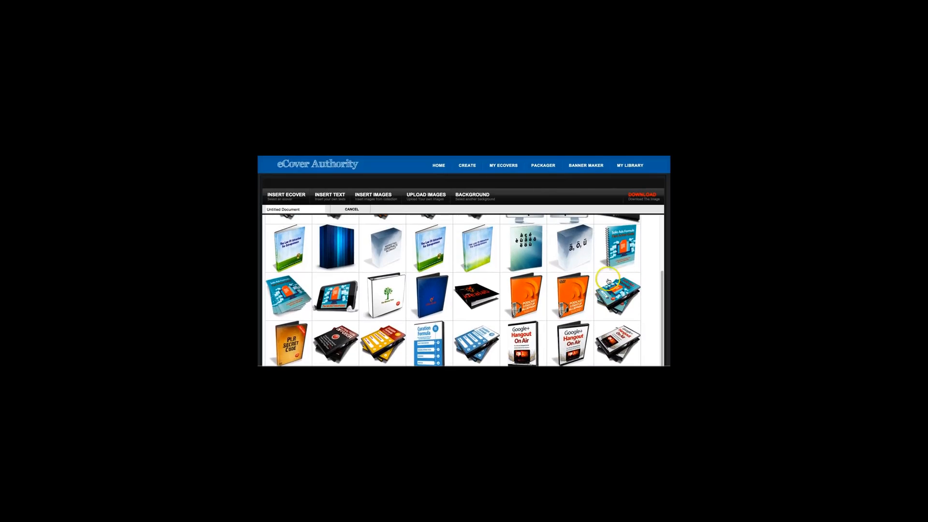
pyautogui.click(615, 290)
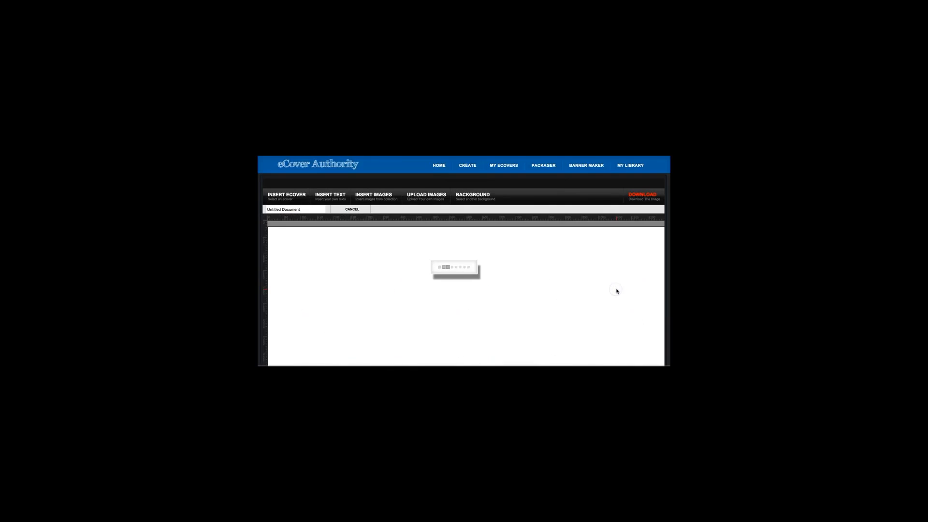
# Step: Scale down the Solo Ads Formula DVD stack and move it to the centre of the banner
pyautogui.scroll(-1, 609, 289)
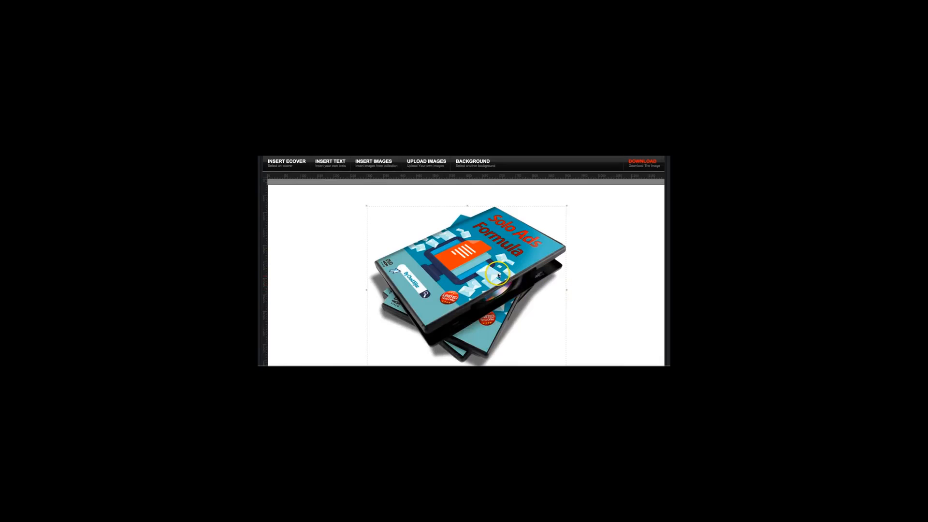
pyautogui.moveTo(566, 206); pyautogui.dragTo(522, 249)
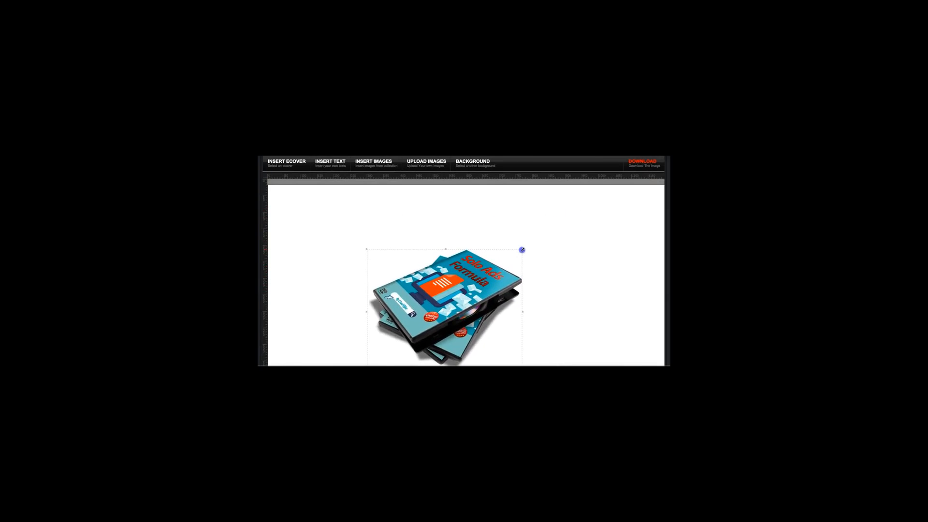
pyautogui.moveTo(468, 285); pyautogui.dragTo(483, 283)
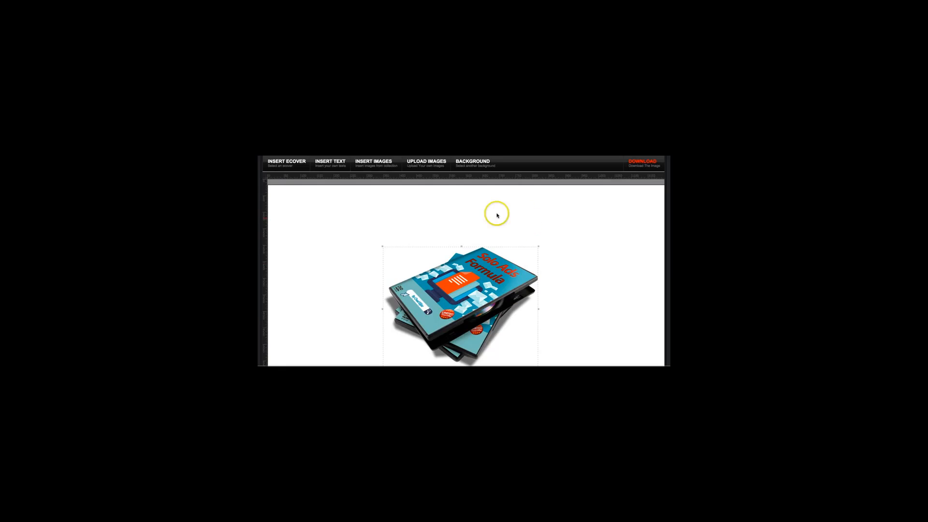
# Step: Insert the saved spiral-bound Solo Ads Formula book cover into the banner
pyautogui.click(294, 164)
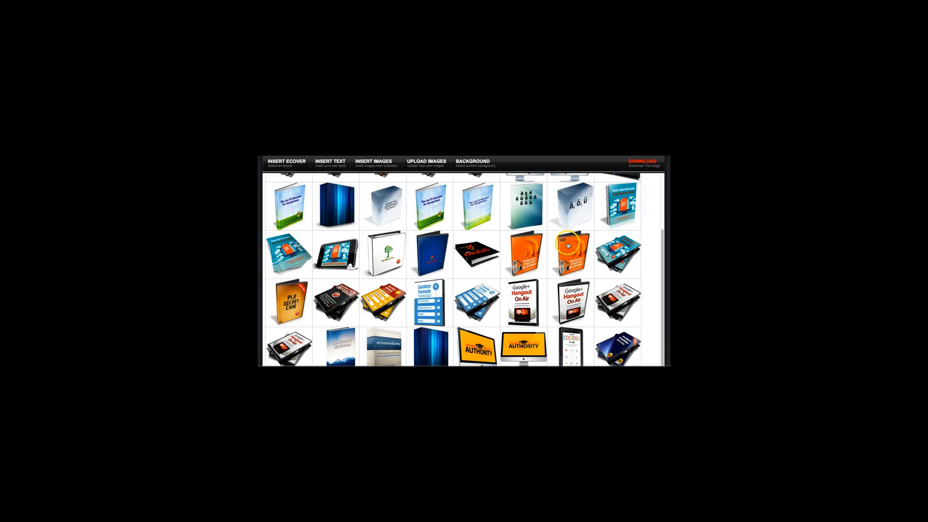
pyautogui.click(615, 211)
pyautogui.scroll(1, 614, 212)
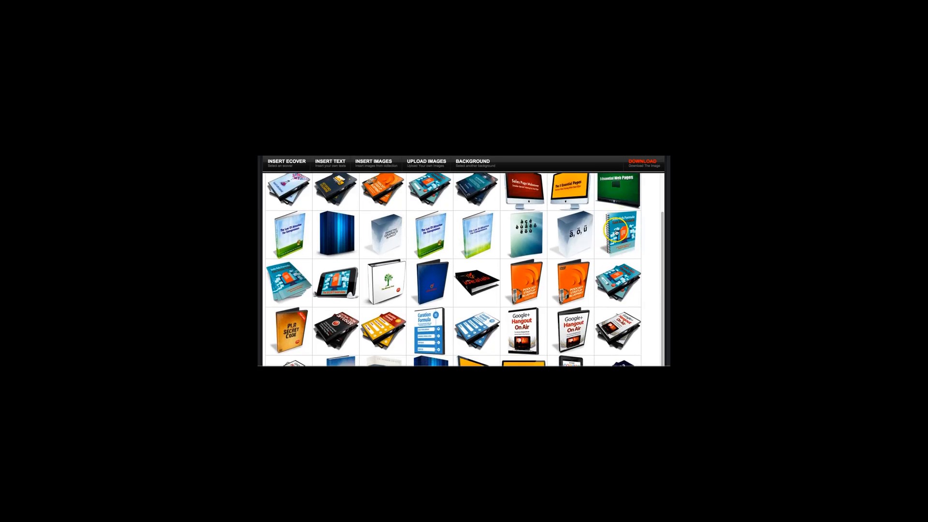
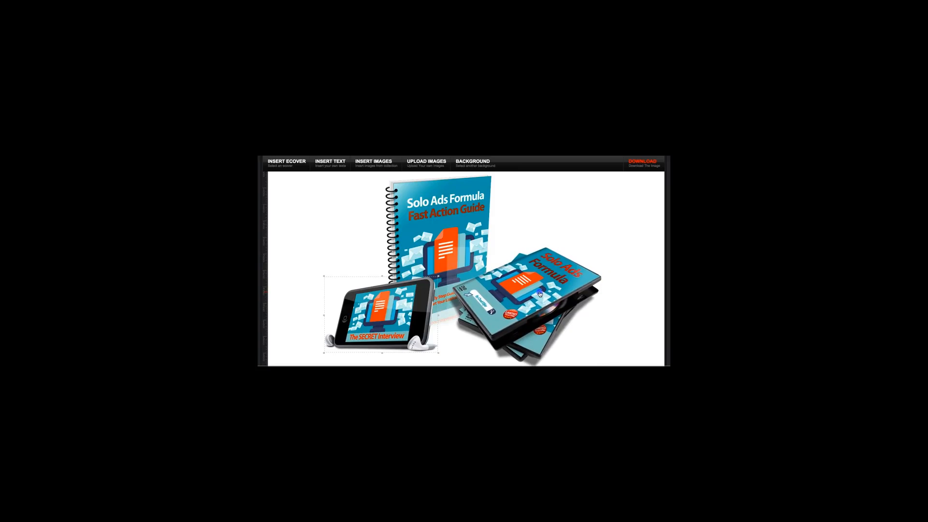
# Step: Reposition the Solo Ads Formula DVD stack and scale down the spiral-bound Fast Action Guide cover behind it
pyautogui.moveTo(547, 293); pyautogui.dragTo(502, 302)
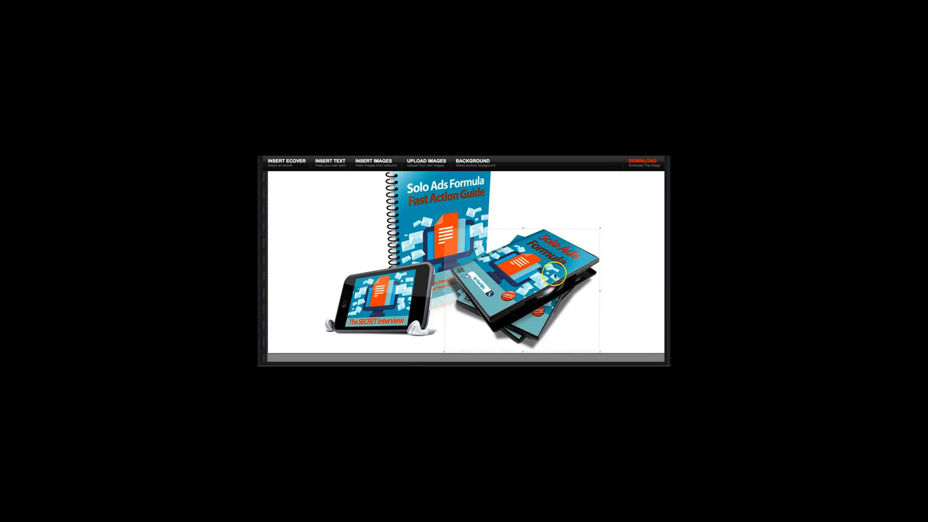
pyautogui.scroll(1, 510, 275)
pyautogui.click(461, 232)
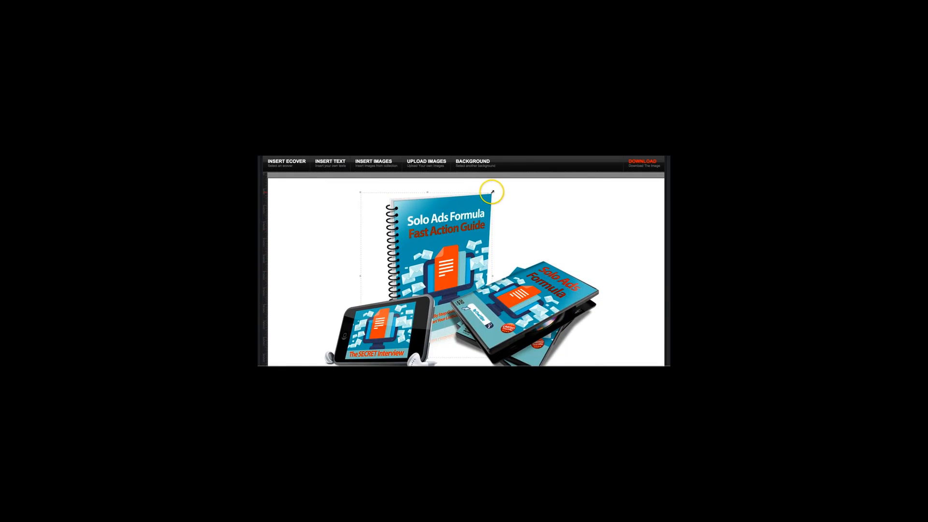
pyautogui.moveTo(492, 192); pyautogui.dragTo(477, 208)
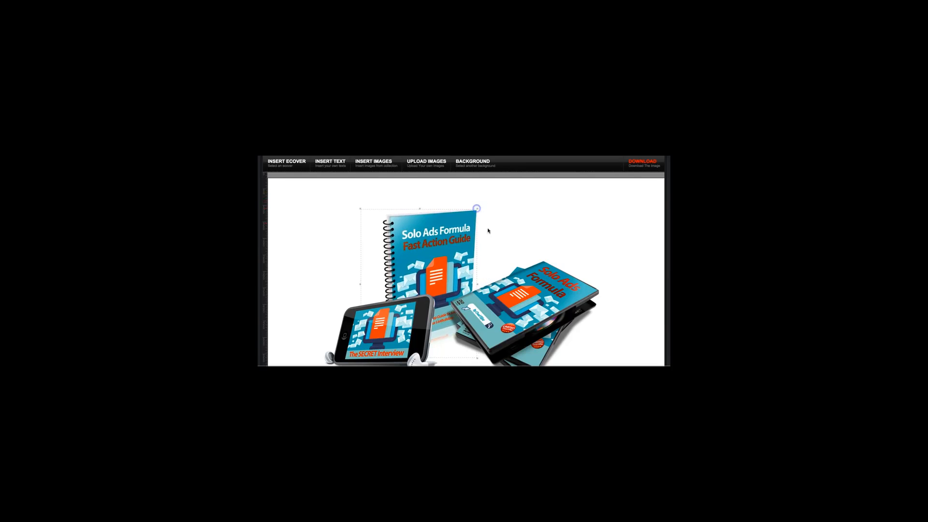
# Step: Scale down the DVD stack slightly and shift it up and to the right, beside the spiral-bound guide
pyautogui.click(536, 294)
pyautogui.moveTo(598, 259); pyautogui.dragTo(589, 262)
pyautogui.moveTo(541, 285); pyautogui.dragTo(551, 273)
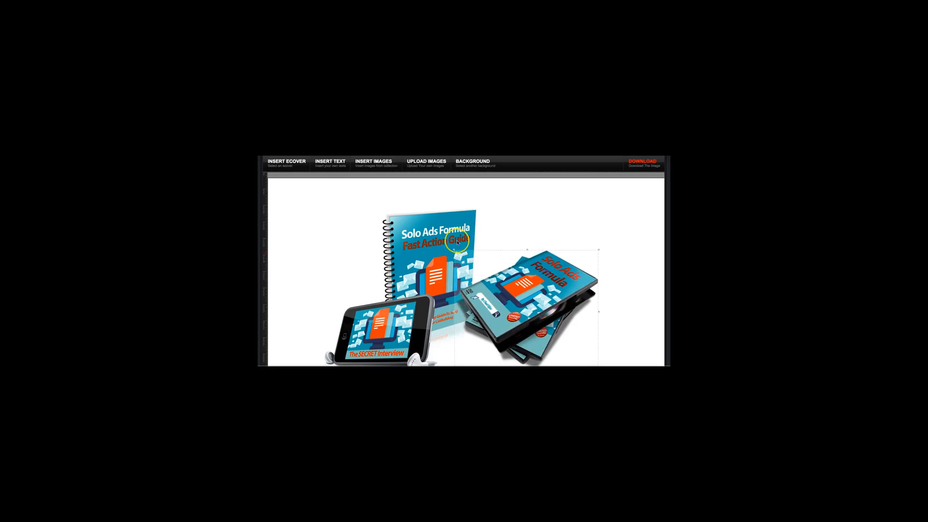
# Step: Move the spiral-bound guide closer to the DVD stack, then scale down and reposition the SECRET Interview player image
pyautogui.moveTo(437, 232); pyautogui.dragTo(452, 226)
pyautogui.moveTo(414, 310); pyautogui.dragTo(434, 281)
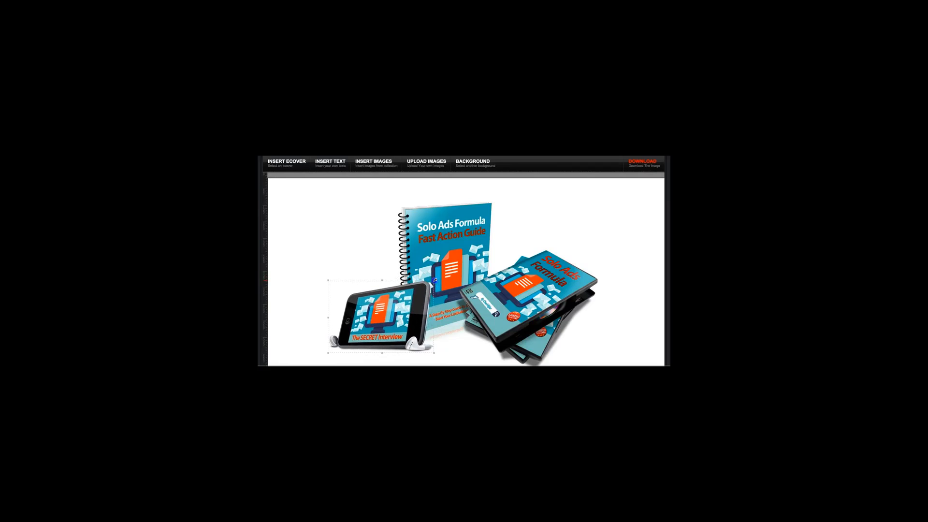
pyautogui.moveTo(392, 309); pyautogui.dragTo(393, 311)
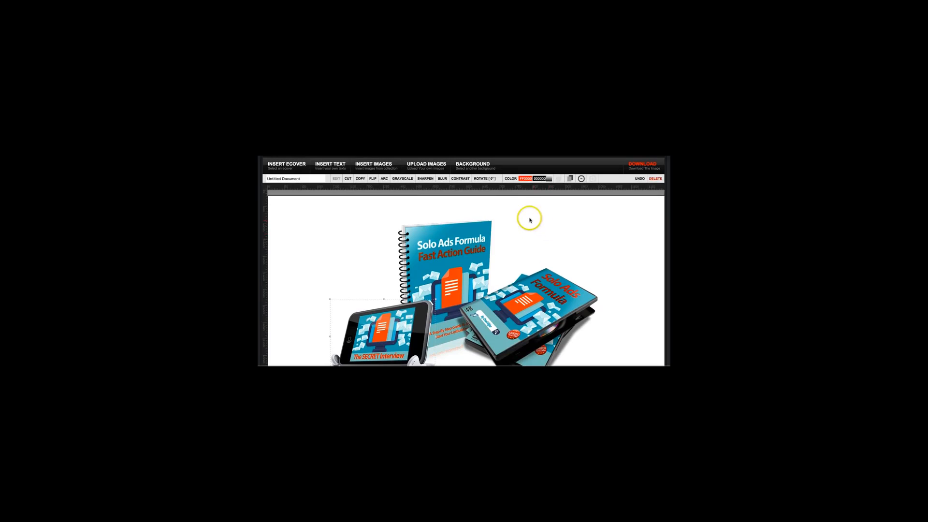
# Step: Set the banner's background to the dark orange gradient image from the background collection
pyautogui.click(473, 167)
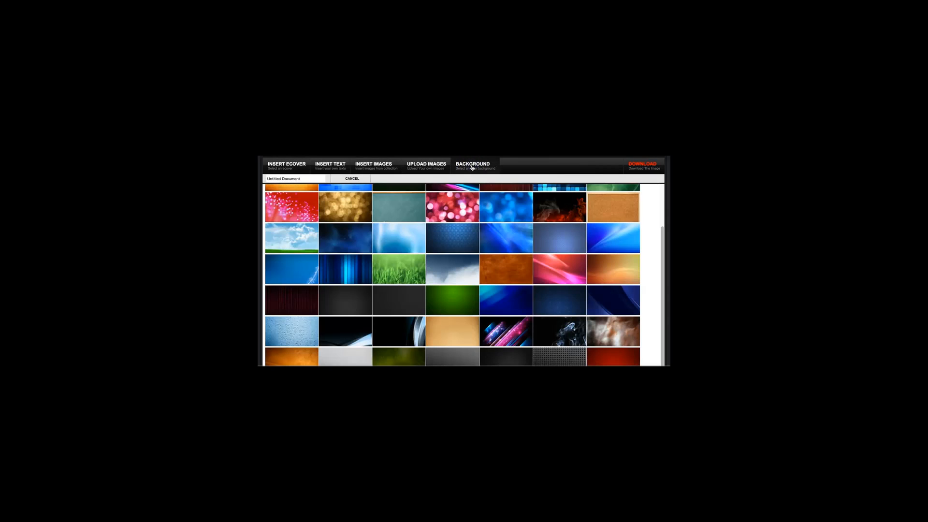
pyautogui.scroll(-1, 498, 274)
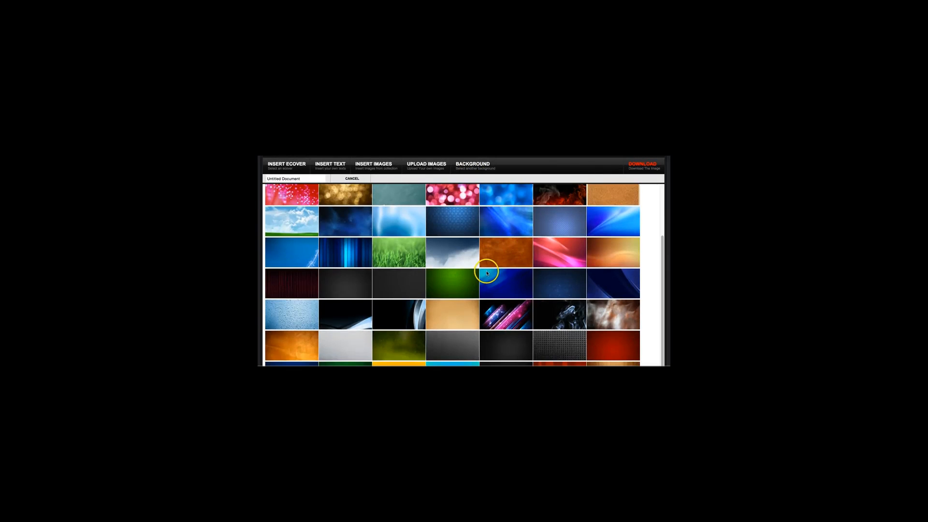
pyautogui.scroll(1, 483, 274)
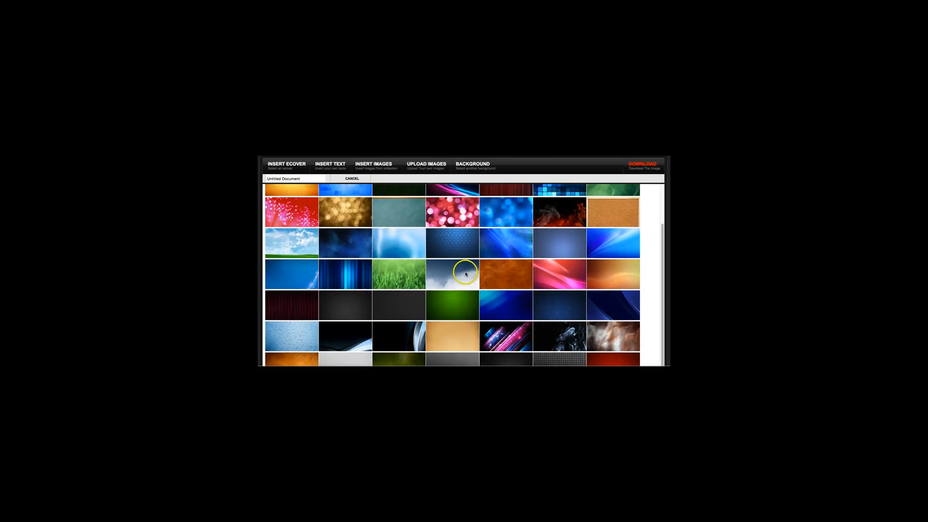
pyautogui.scroll(-10, 483, 283)
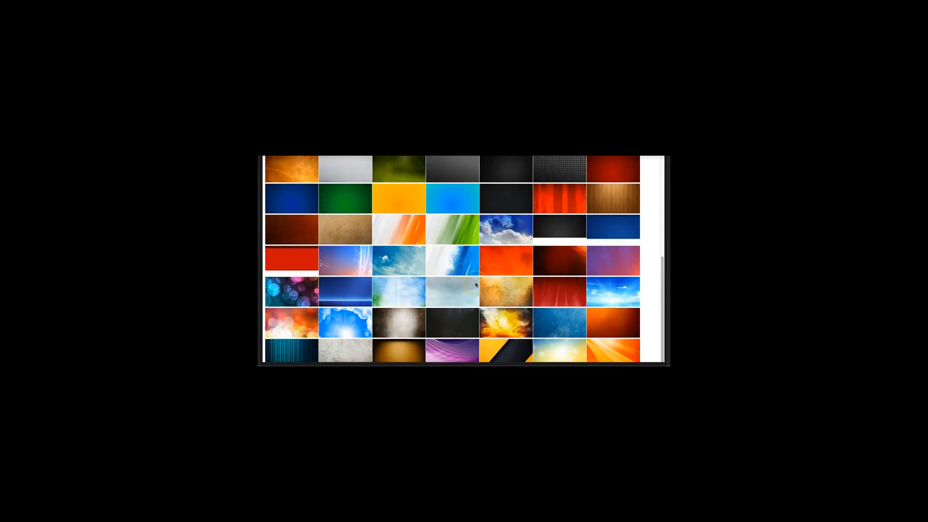
pyautogui.click(617, 321)
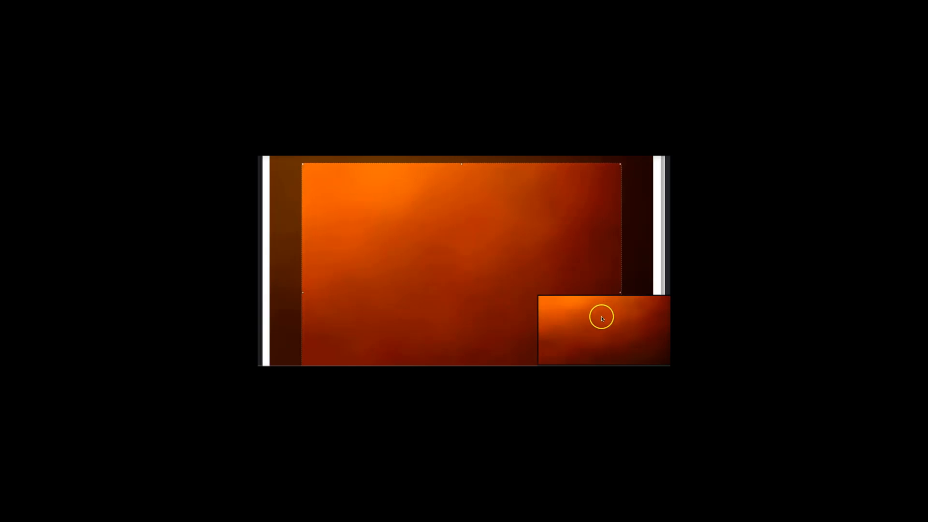
pyautogui.scroll(2, 560, 245)
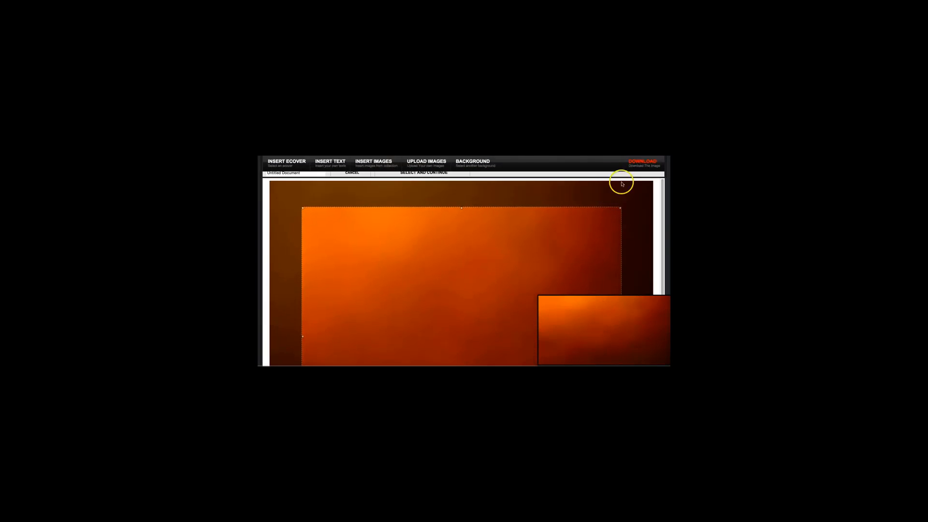
pyautogui.click(435, 173)
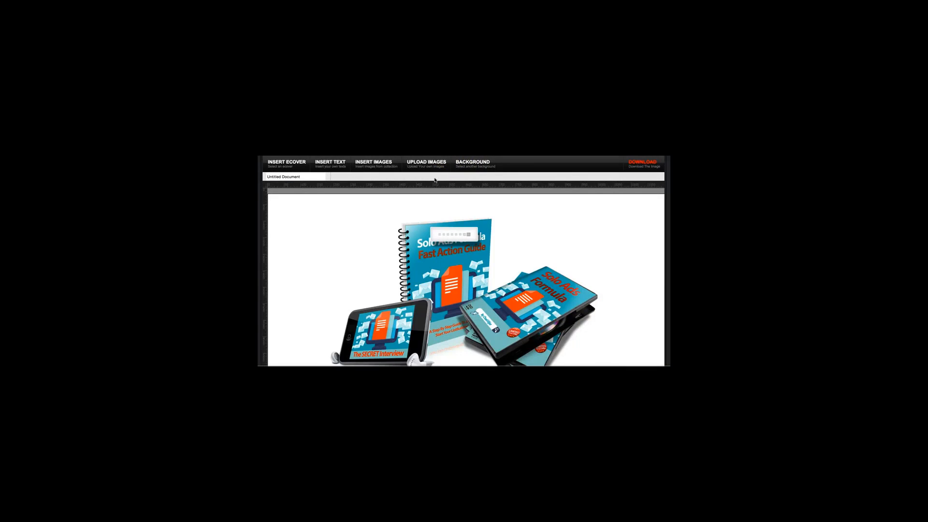
pyautogui.click(586, 280)
pyautogui.scroll(-1, 593, 268)
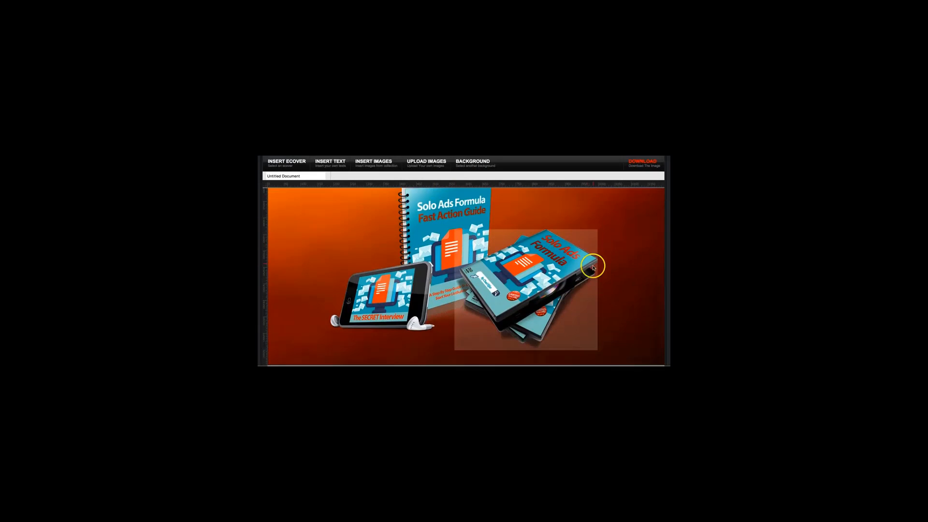
pyautogui.scroll(3, 641, 242)
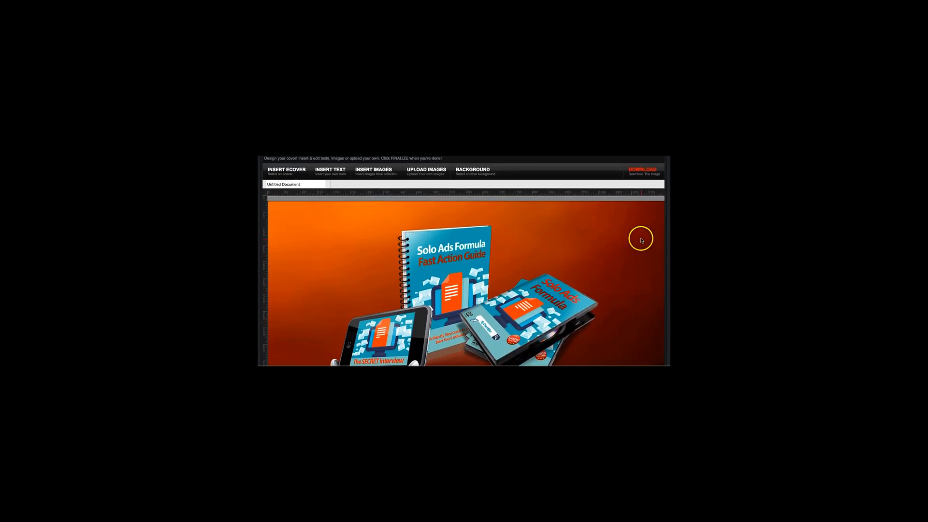
pyautogui.scroll(-2, 641, 240)
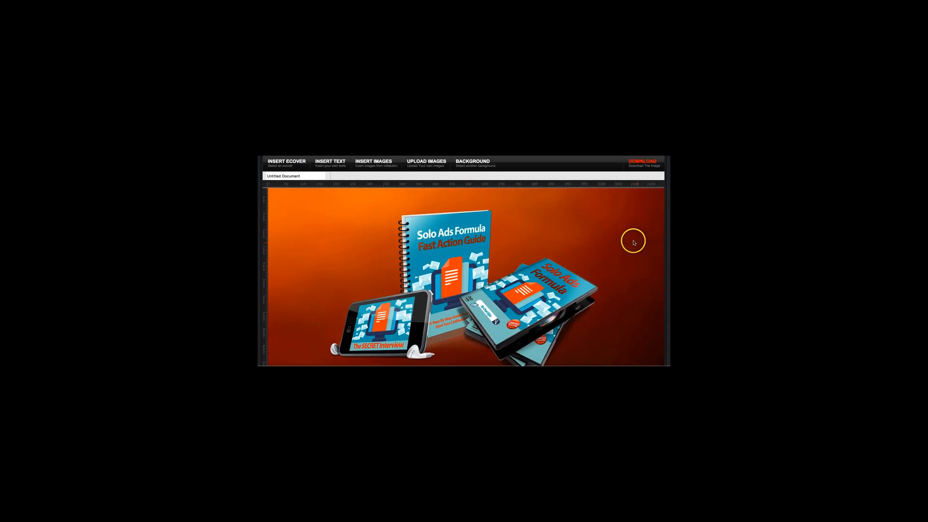
pyautogui.scroll(-2, 532, 209)
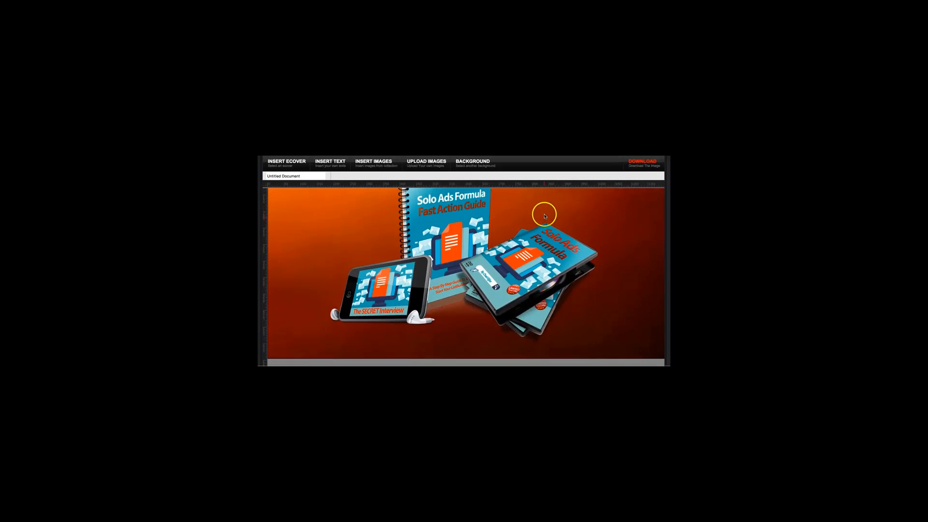
pyautogui.scroll(2, 543, 212)
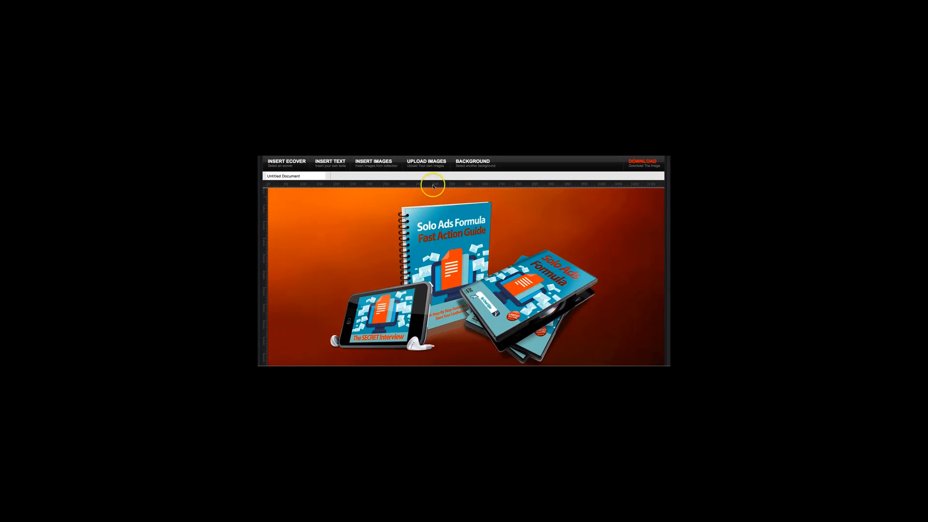
# Step: Insert the dark blue gradient rectangle from the shapes collection into the banner
pyautogui.click(367, 163)
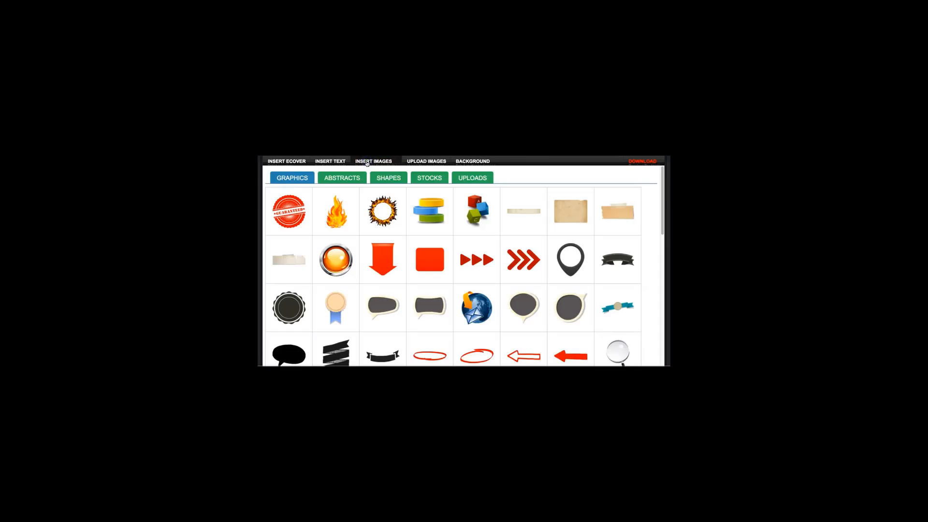
pyautogui.click(389, 178)
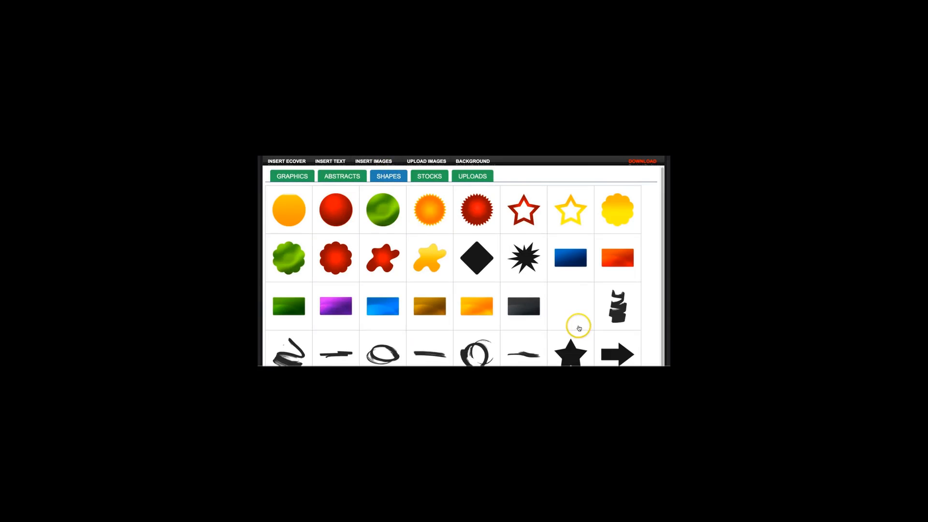
pyautogui.scroll(-2, 575, 324)
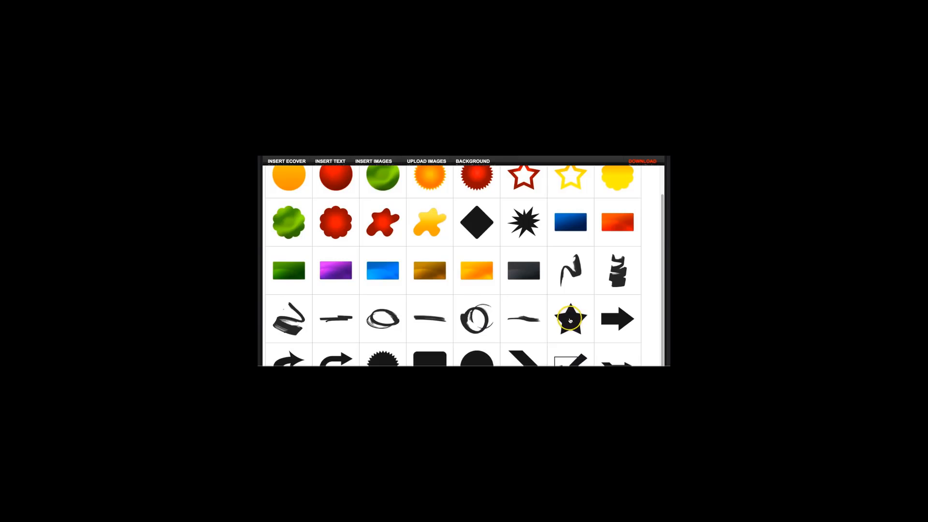
pyautogui.scroll(1, 570, 319)
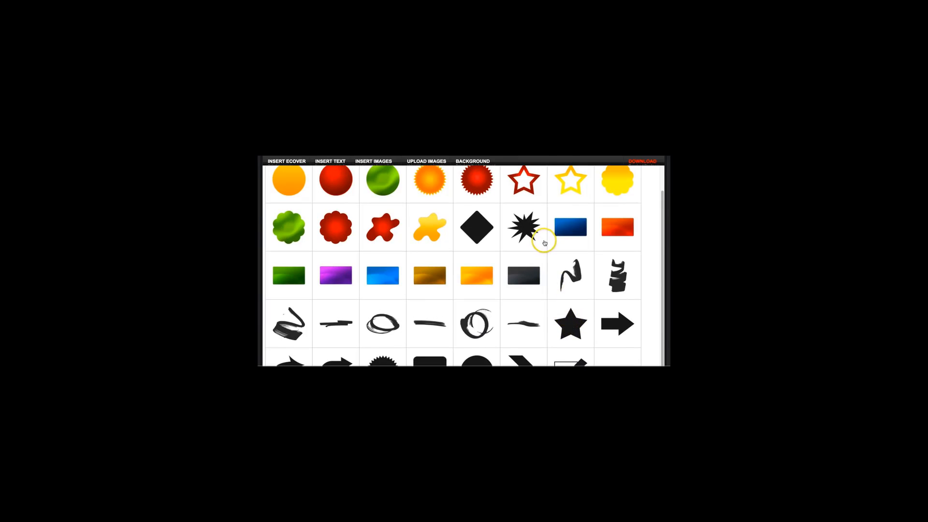
pyautogui.click(570, 230)
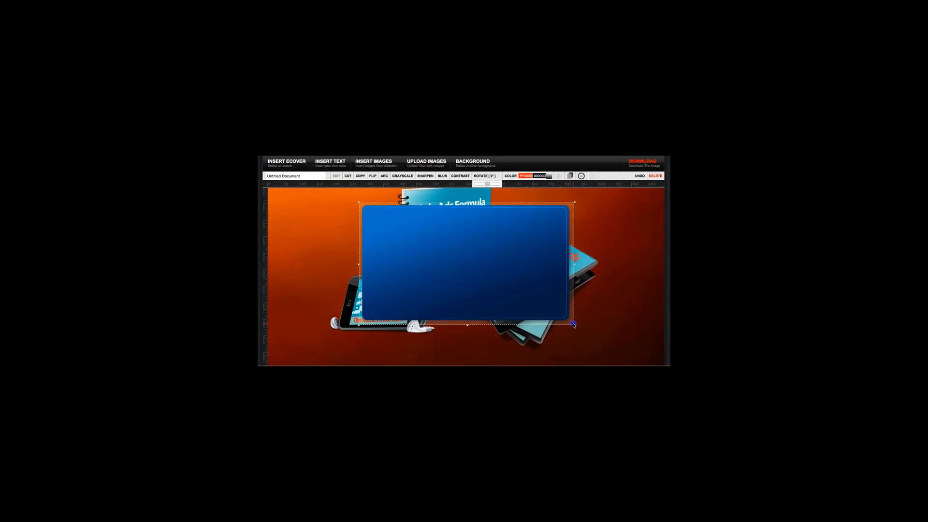
# Step: Flatten the blue rectangle into a thin bar spanning the banner's full width and place it along the bottom edge
pyautogui.moveTo(574, 323); pyautogui.dragTo(654, 235)
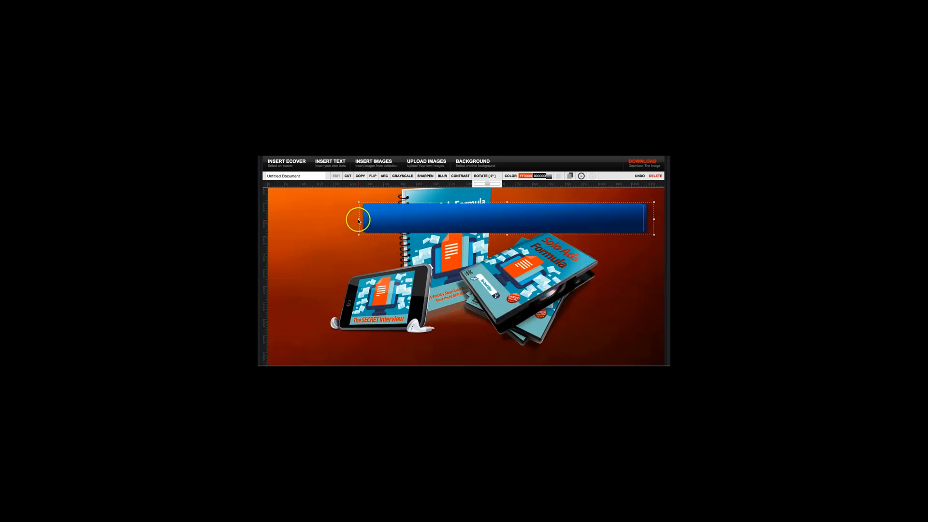
pyautogui.moveTo(359, 219); pyautogui.dragTo(256, 219)
pyautogui.moveTo(454, 219); pyautogui.dragTo(400, 233)
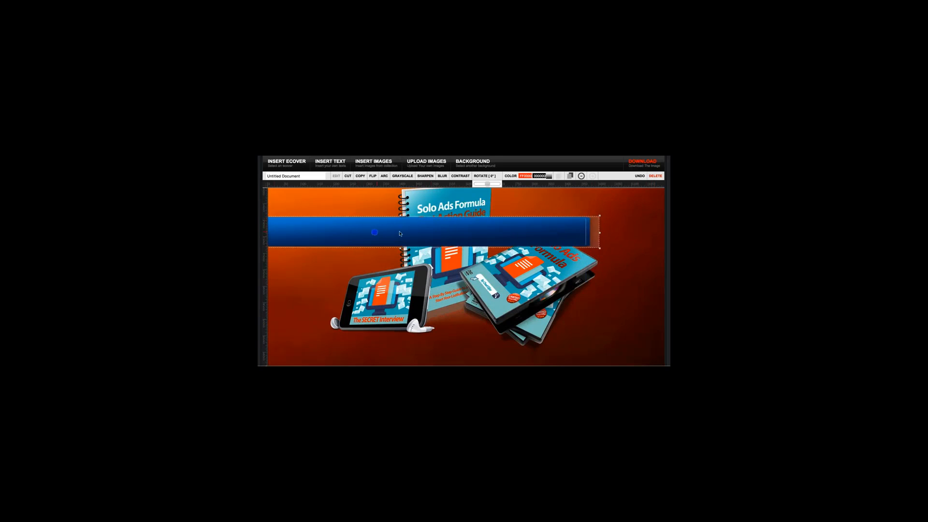
pyautogui.moveTo(598, 233); pyautogui.dragTo(664, 233)
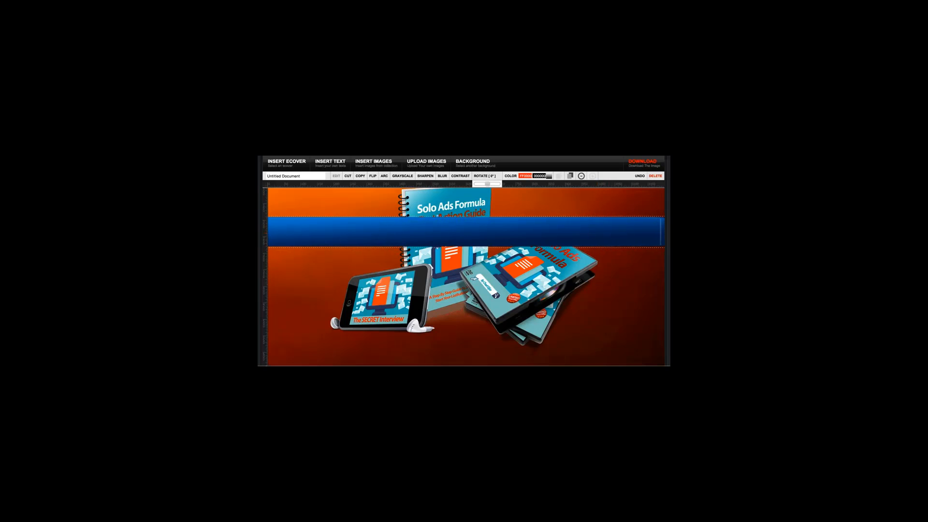
pyautogui.moveTo(547, 240); pyautogui.dragTo(596, 351)
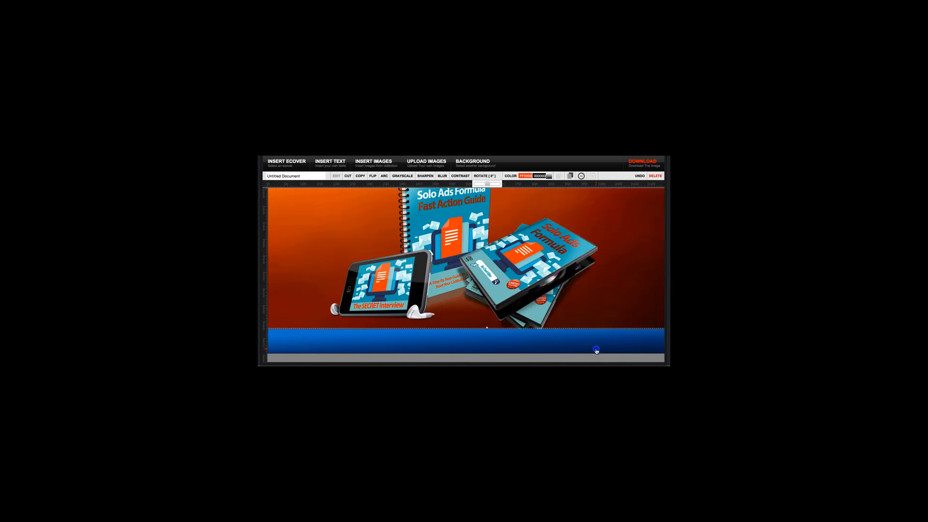
# Step: Bring the DVD stack in front of the blue bar at the banner's bottom edge
pyautogui.click(544, 287)
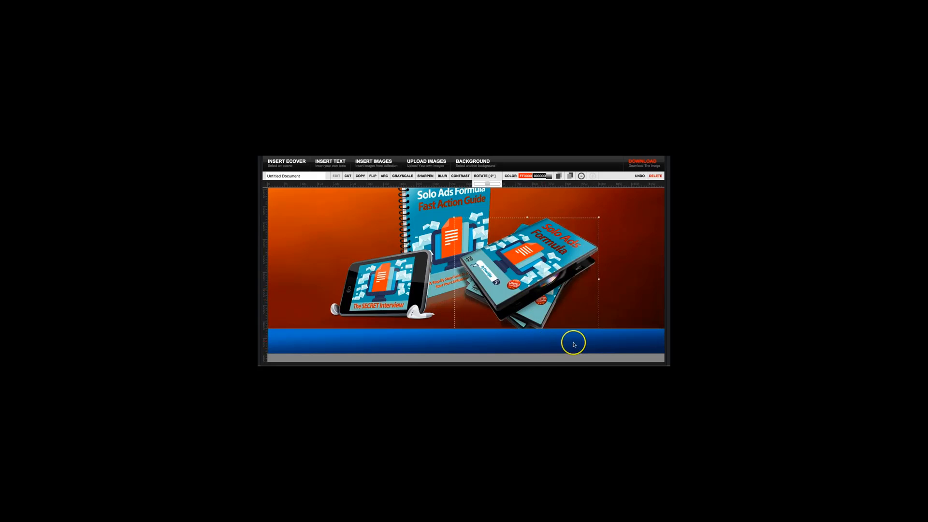
pyautogui.moveTo(597, 341); pyautogui.dragTo(598, 340)
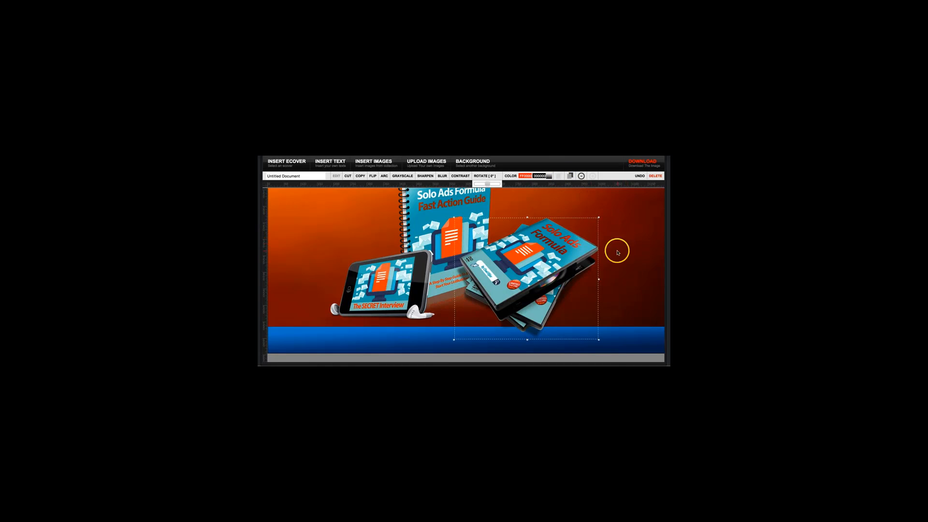
# Step: Copy the blue bar, move the duplicate to the banner's top edge and extend it across the full width
pyautogui.click(621, 337)
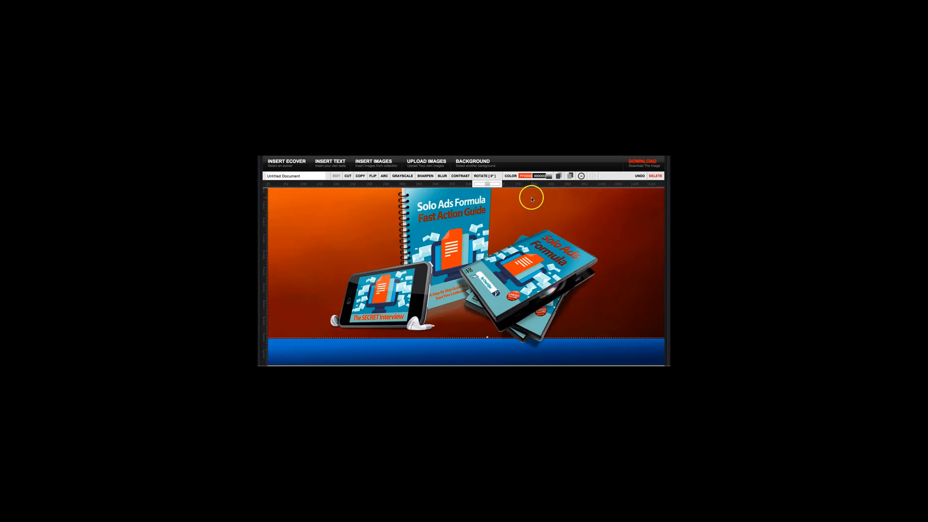
pyautogui.click(359, 177)
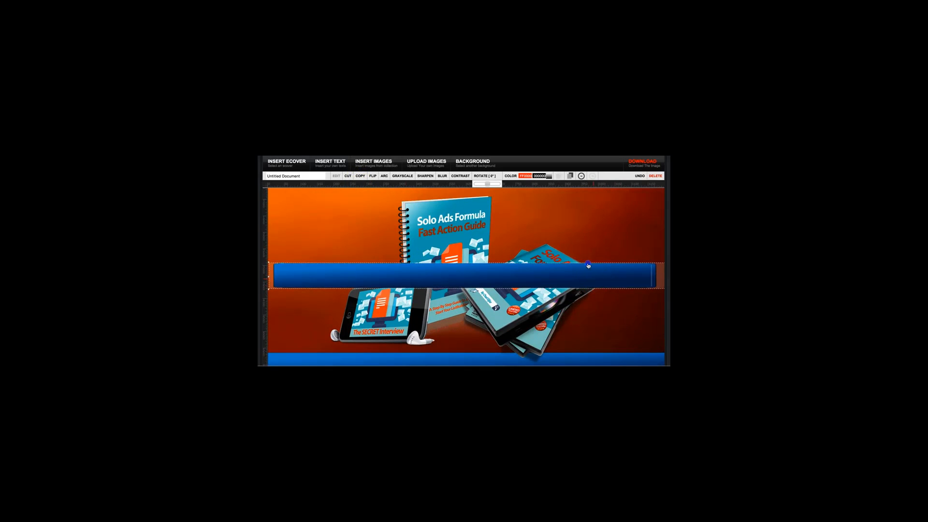
pyautogui.moveTo(588, 264); pyautogui.dragTo(668, 252)
pyautogui.moveTo(591, 253); pyautogui.dragTo(587, 210)
pyautogui.scroll(-5, 598, 311)
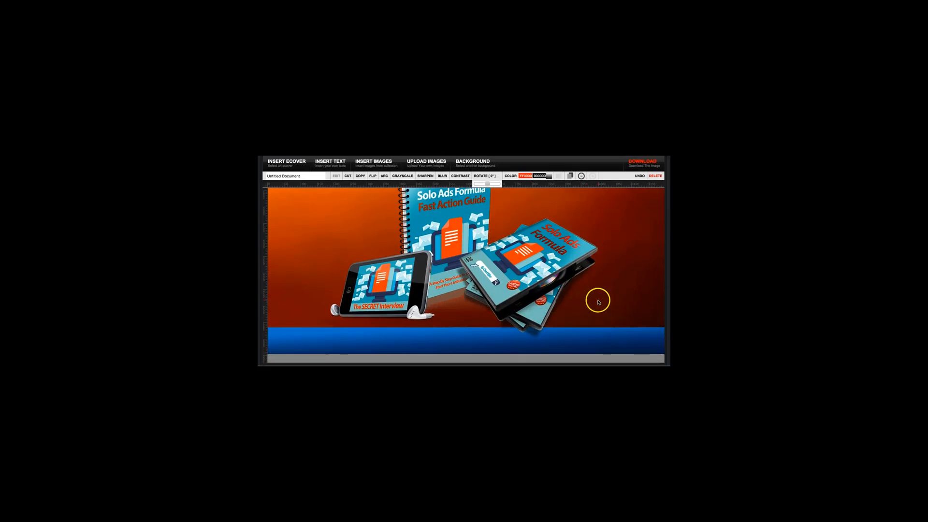
pyautogui.scroll(2, 604, 299)
pyautogui.scroll(2, 607, 294)
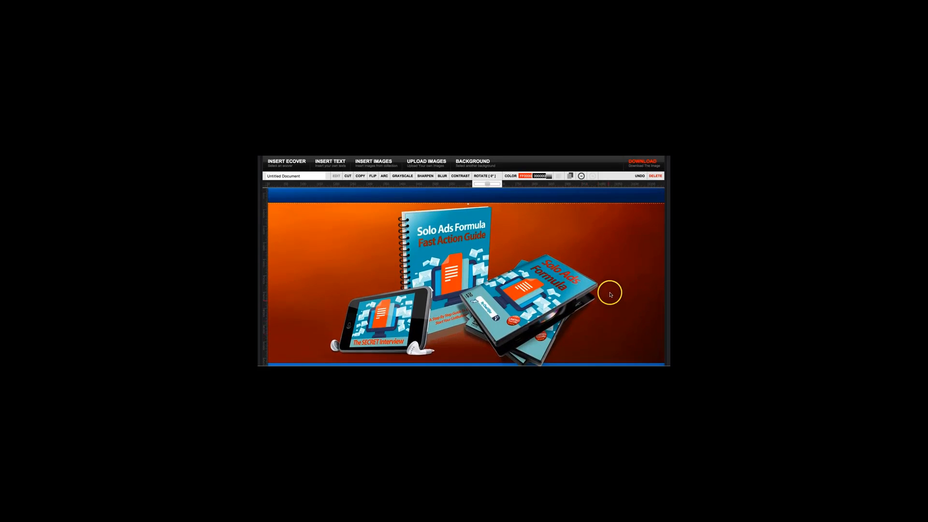
# Step: Nudge the blue bar along the banner's bottom edge and check it against the top bar
pyautogui.click(544, 266)
pyautogui.scroll(-3, 526, 324)
pyautogui.moveTo(386, 341); pyautogui.dragTo(396, 341)
pyautogui.scroll(2, 404, 331)
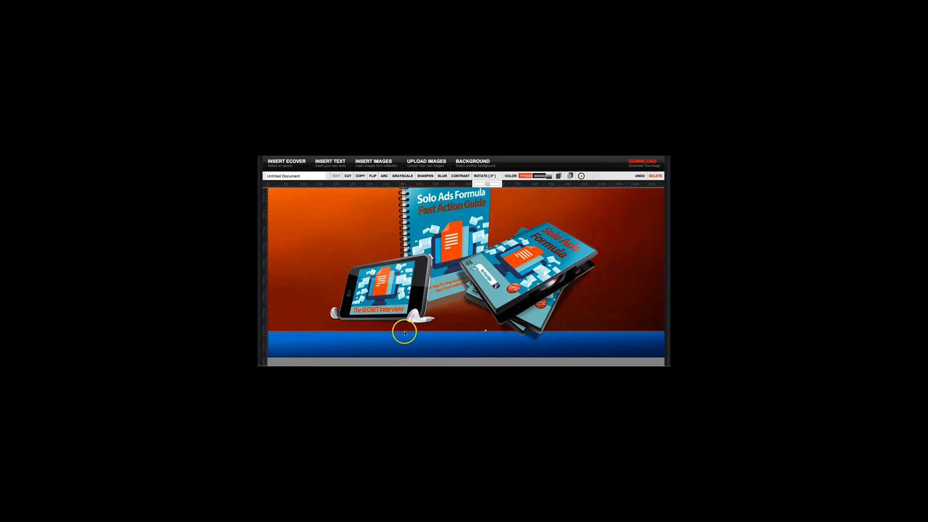
pyautogui.scroll(-2, 411, 328)
pyautogui.scroll(2, 416, 314)
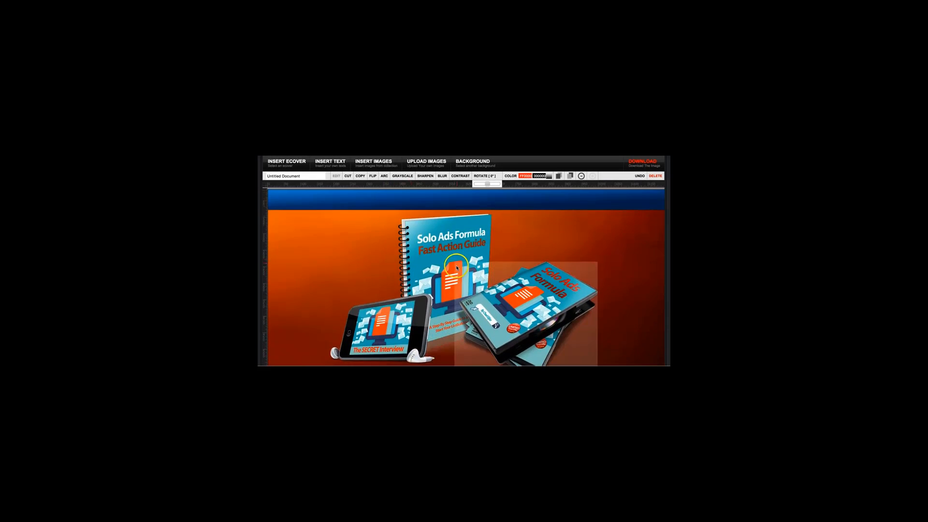
# Step: Start a new text element reading "Click here to get your Early Bird Discount!"
pyautogui.click(328, 163)
pyautogui.click(446, 199)
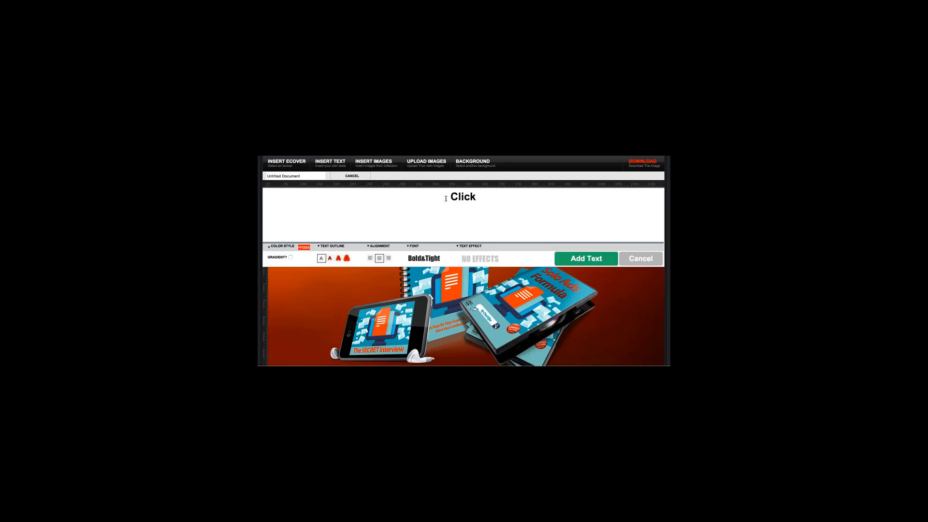
pyautogui.write('Click here to get your ')
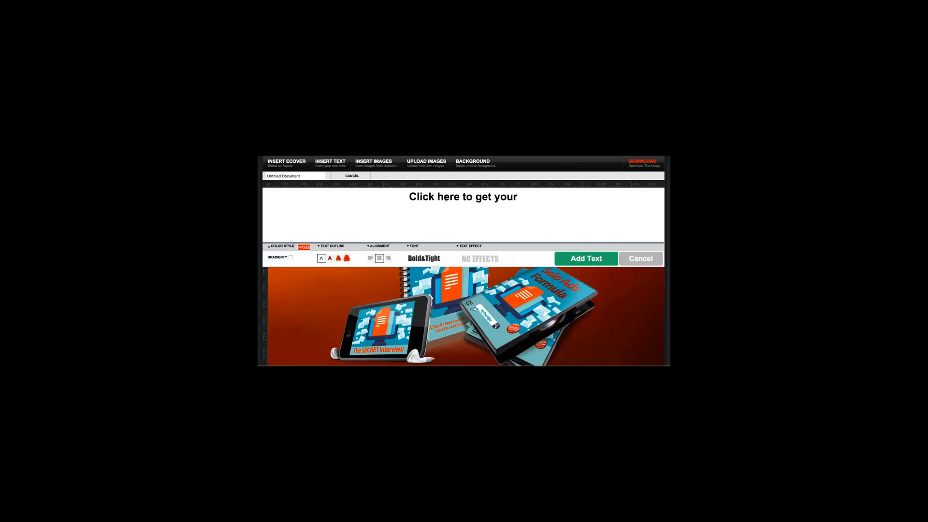
pyautogui.write('Early ')
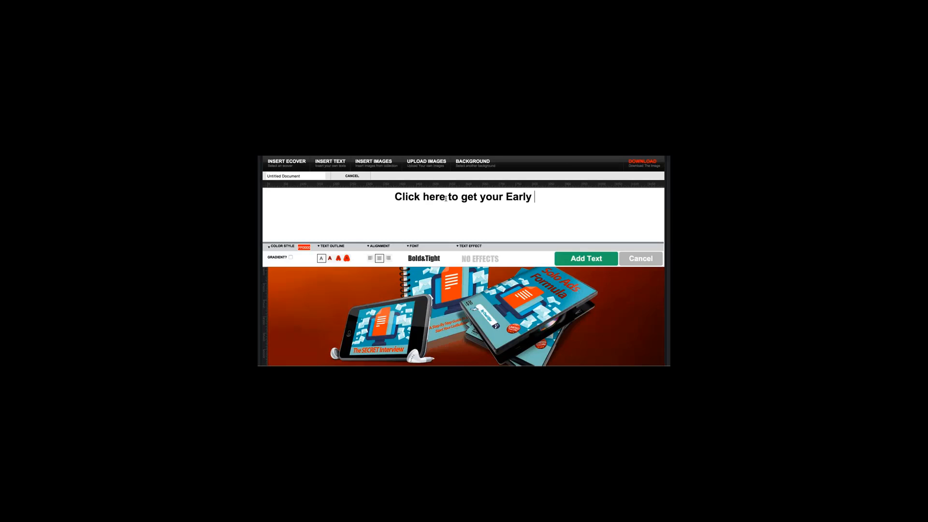
pyautogui.write('Bird ')
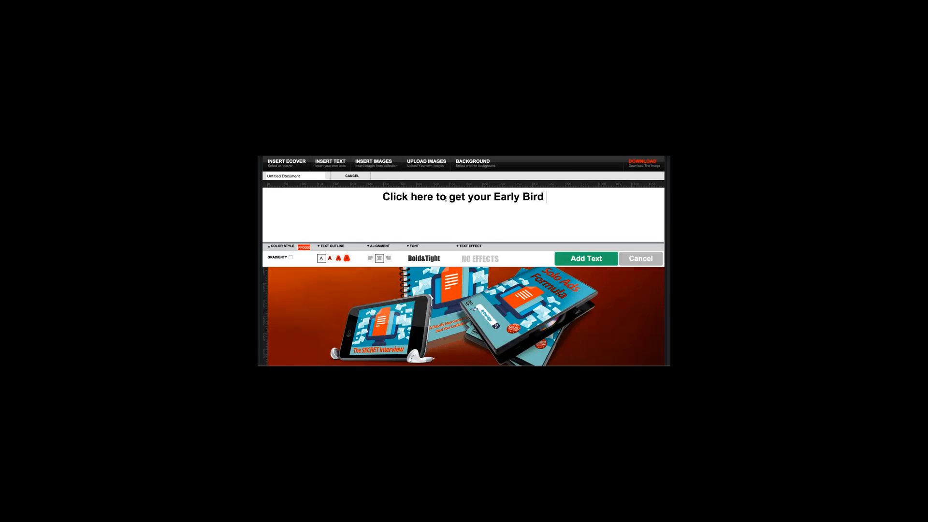
pyautogui.write('Discount')
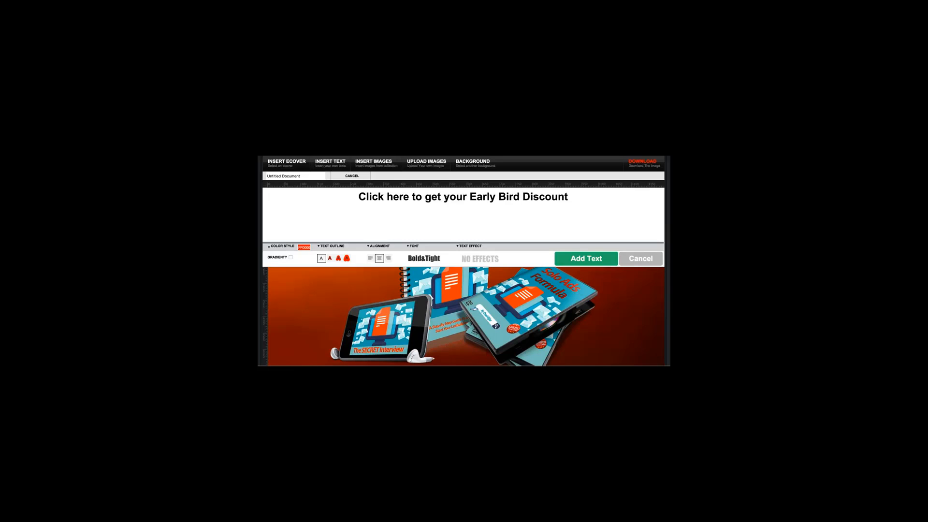
pyautogui.write('!')
# Step: Capitalize the initials of "Here", "To" and "Get" in the new banner text
pyautogui.click(427, 198)
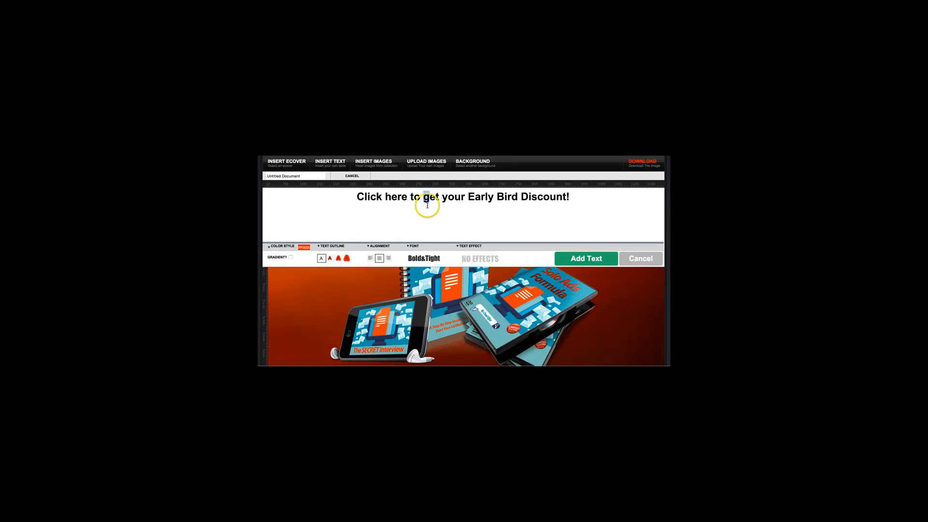
pyautogui.write('G')
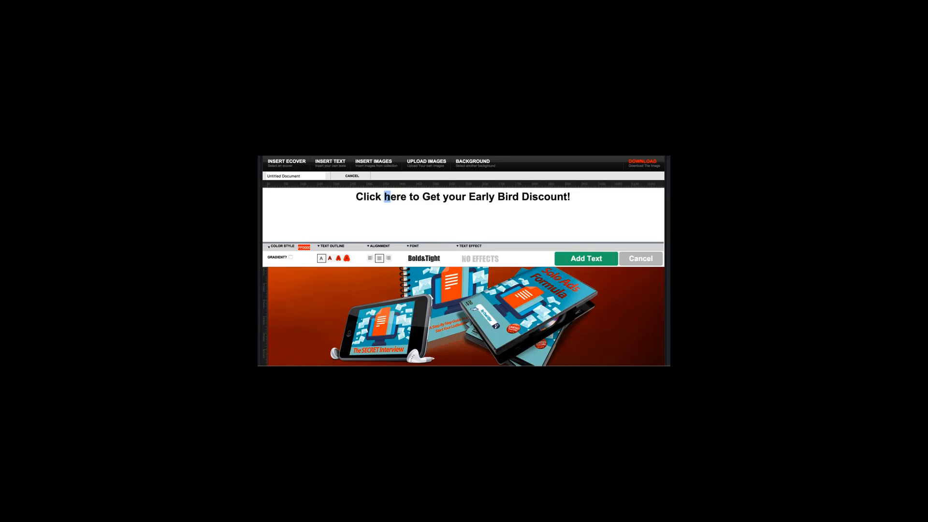
pyautogui.write('H')
pyautogui.click(410, 198)
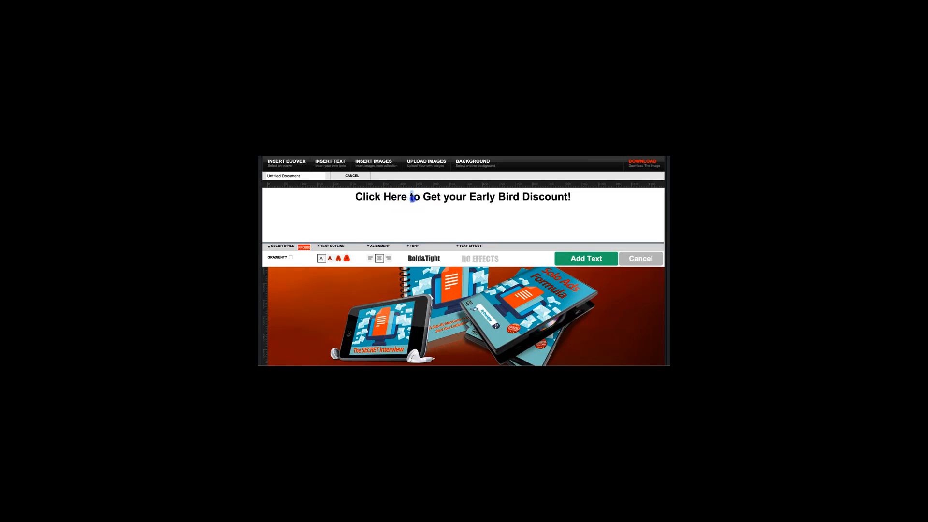
pyautogui.write('T')
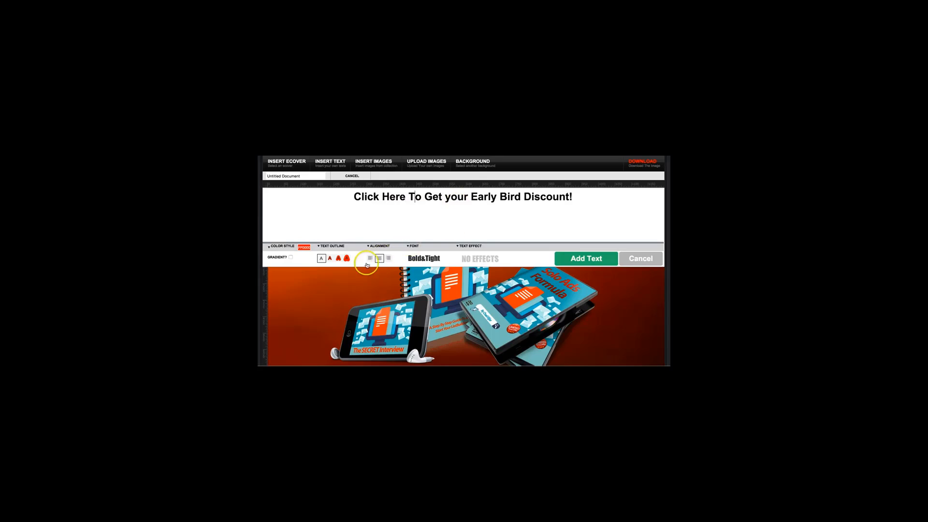
# Step: Colour the text near-white, set its font to Rounded and add it to the banner
pyautogui.click(304, 247)
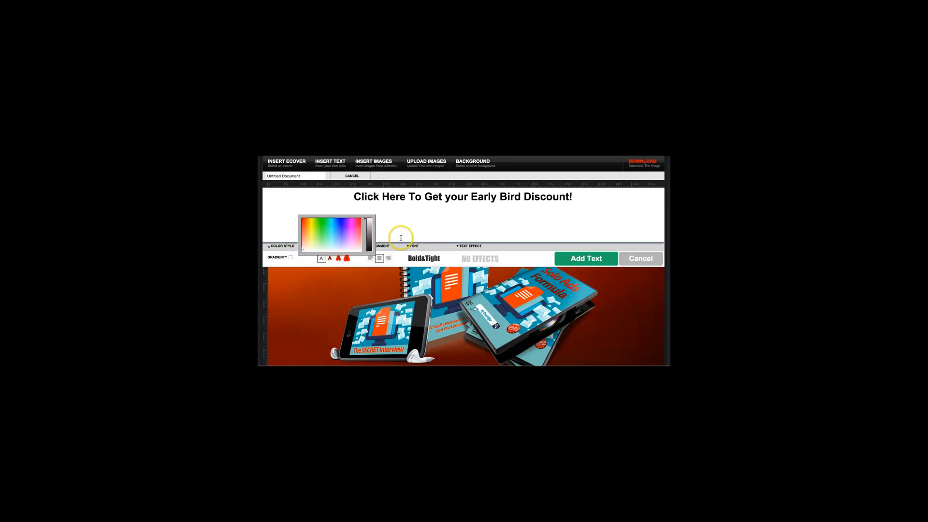
pyautogui.click(422, 261)
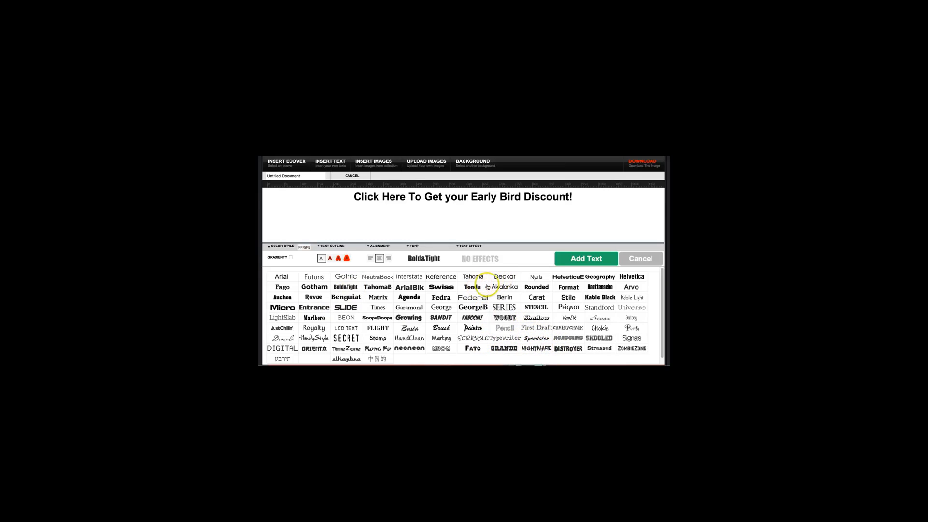
pyautogui.click(531, 287)
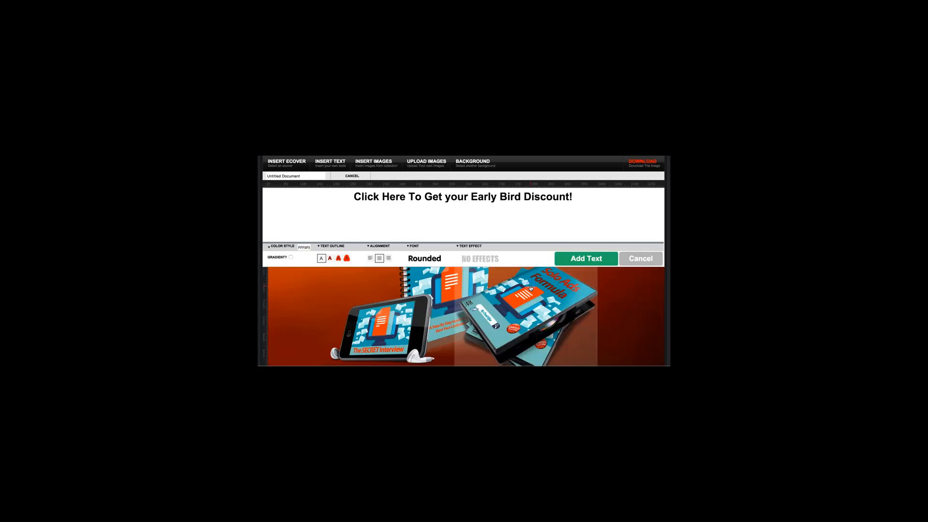
pyautogui.click(586, 258)
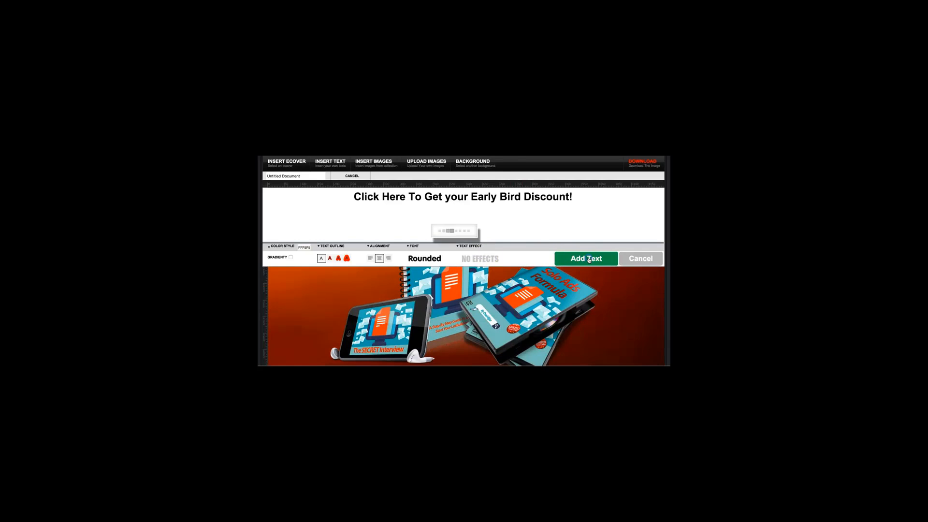
# Step: Shrink the discount text to fit within the banner's width and place it on the blue bar along the bottom edge
pyautogui.moveTo(557, 293); pyautogui.dragTo(545, 271)
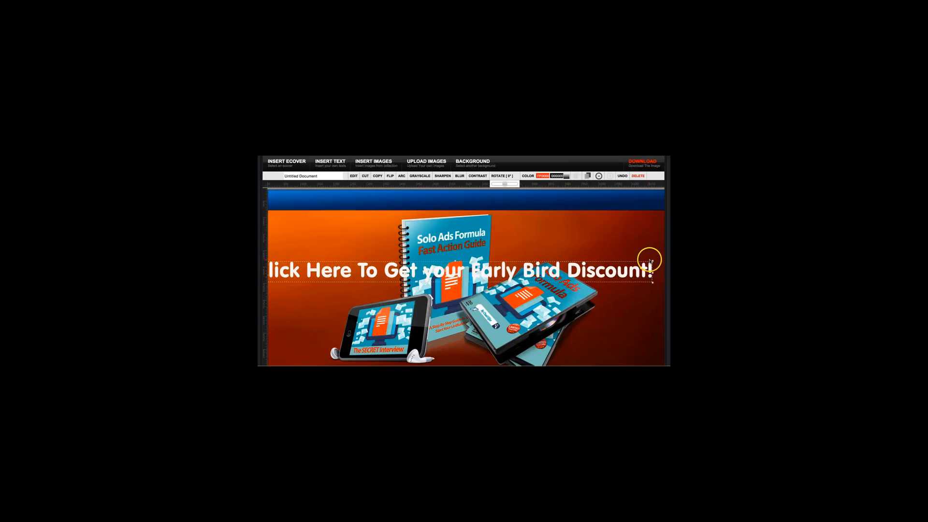
pyautogui.moveTo(651, 261); pyautogui.dragTo(627, 260)
pyautogui.moveTo(551, 269); pyautogui.dragTo(562, 288)
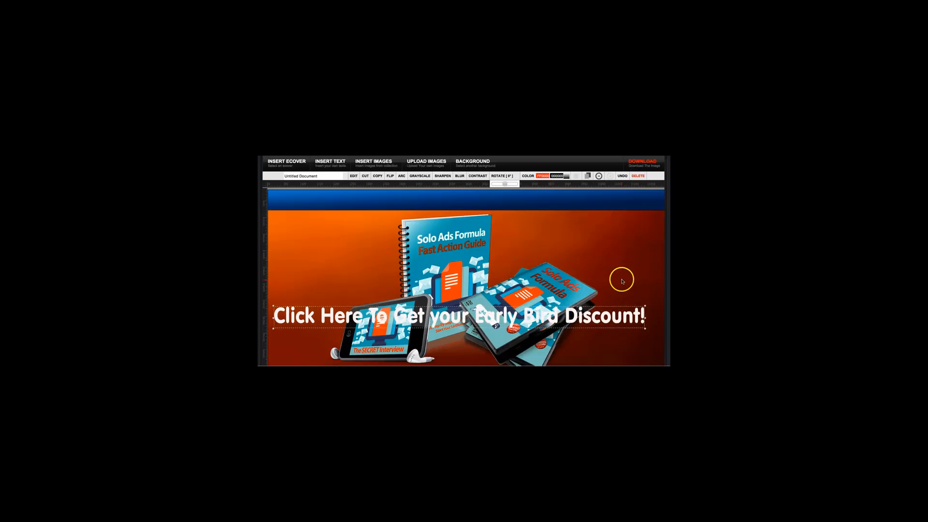
pyautogui.scroll(-3, 619, 277)
pyautogui.moveTo(584, 296); pyautogui.dragTo(582, 336)
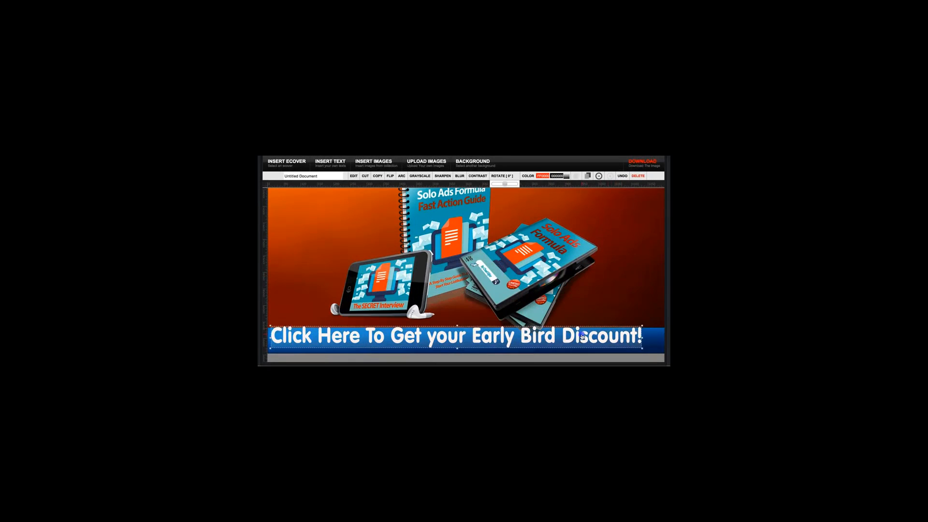